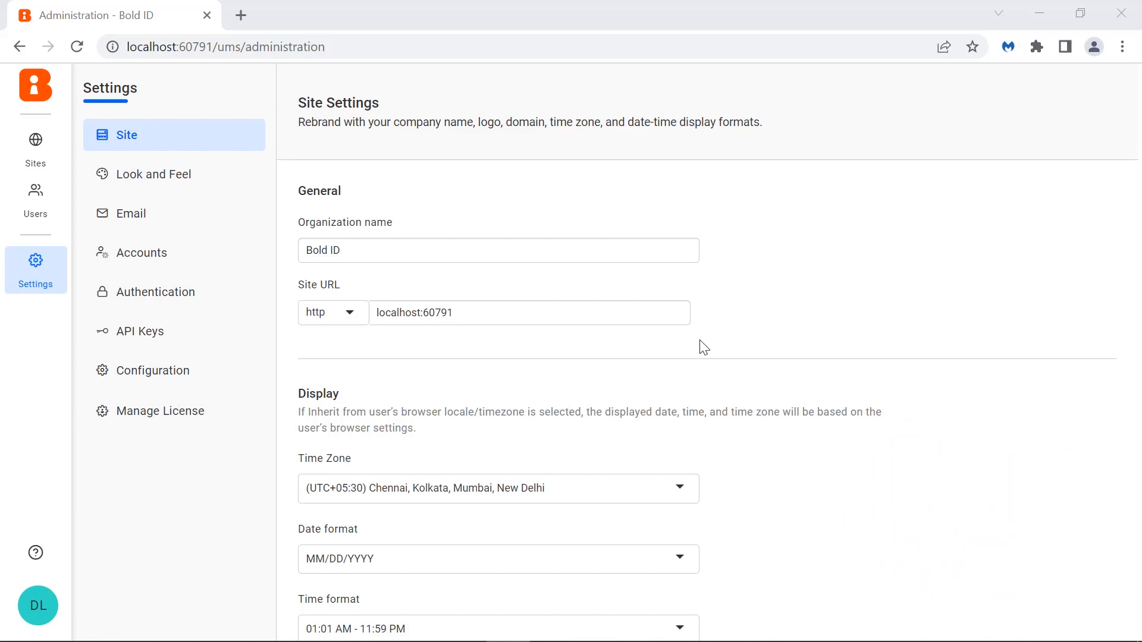
- Inspect the available date format and time format options in the display settings
scroll(703, 348, "down", 4)
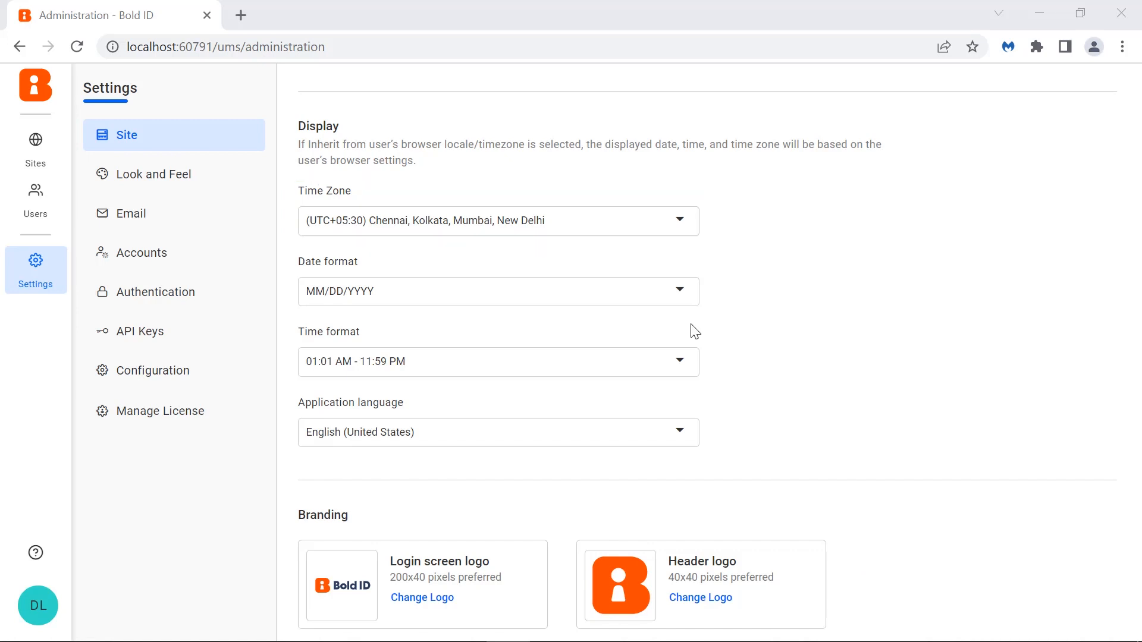
left_click(685, 305)
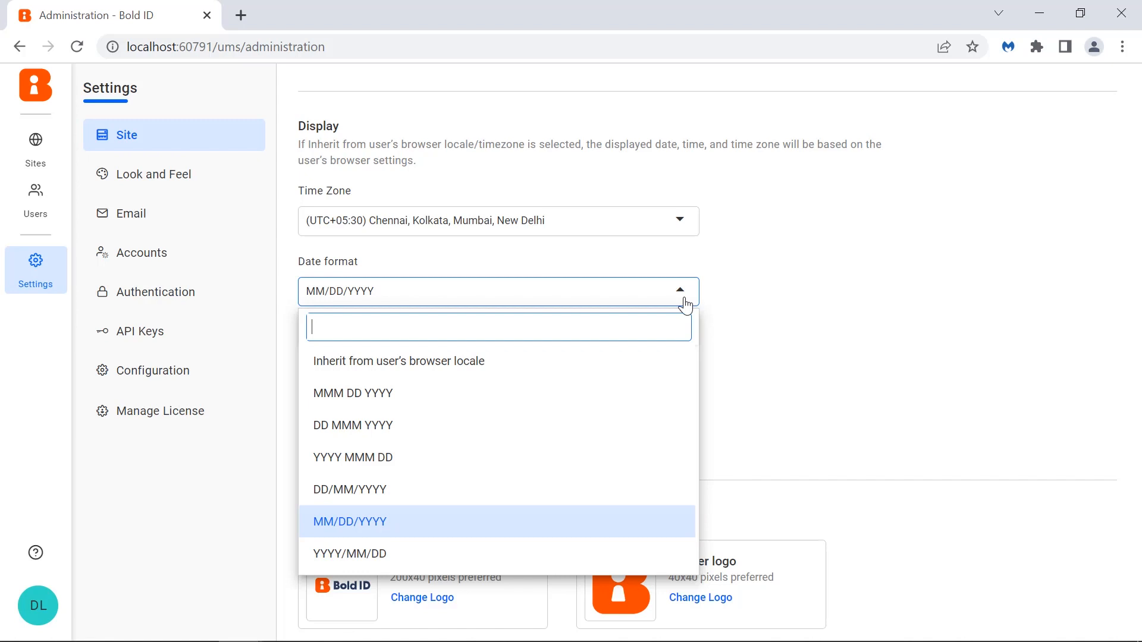
left_click(712, 331)
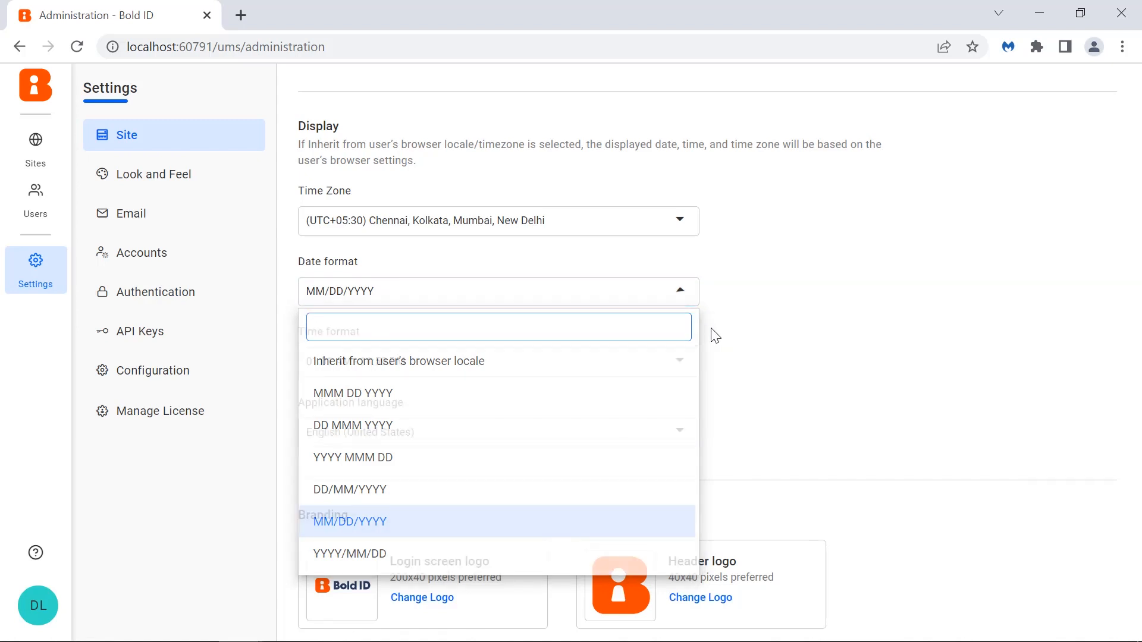
left_click(675, 369)
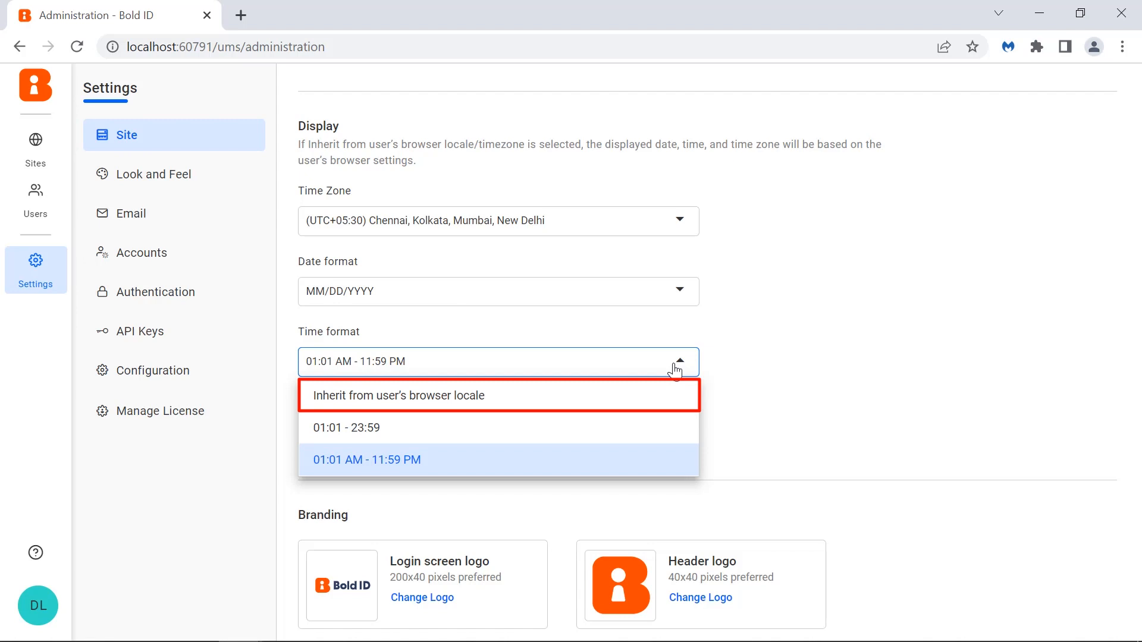
left_click(694, 460)
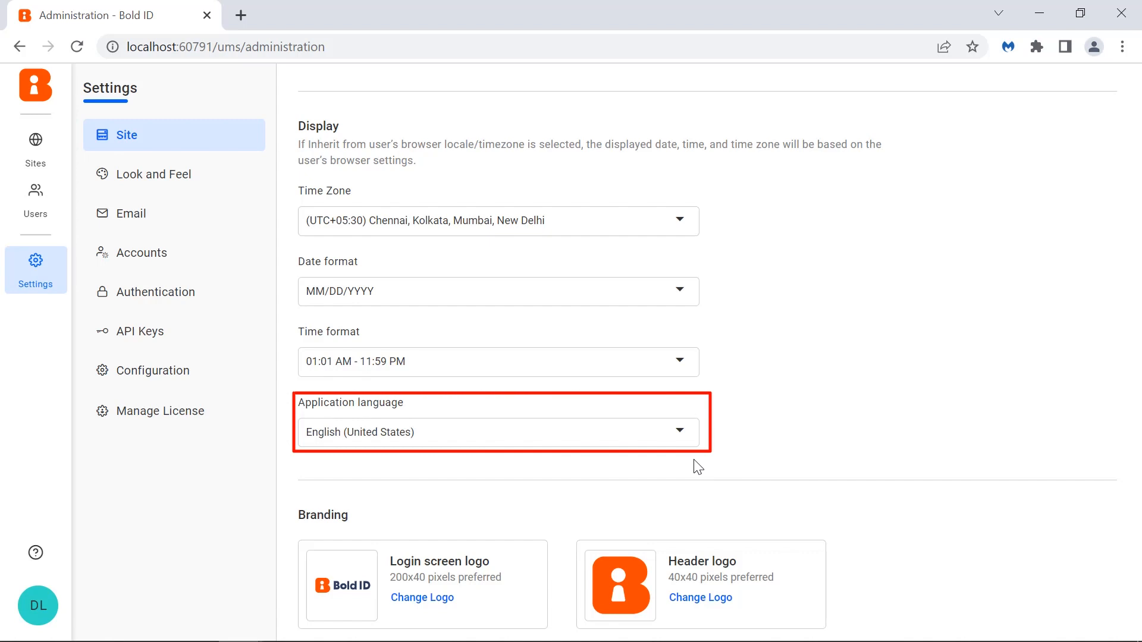
- Rename the organization to Bold ID Site Settings
scroll(532, 397, "down", 4)
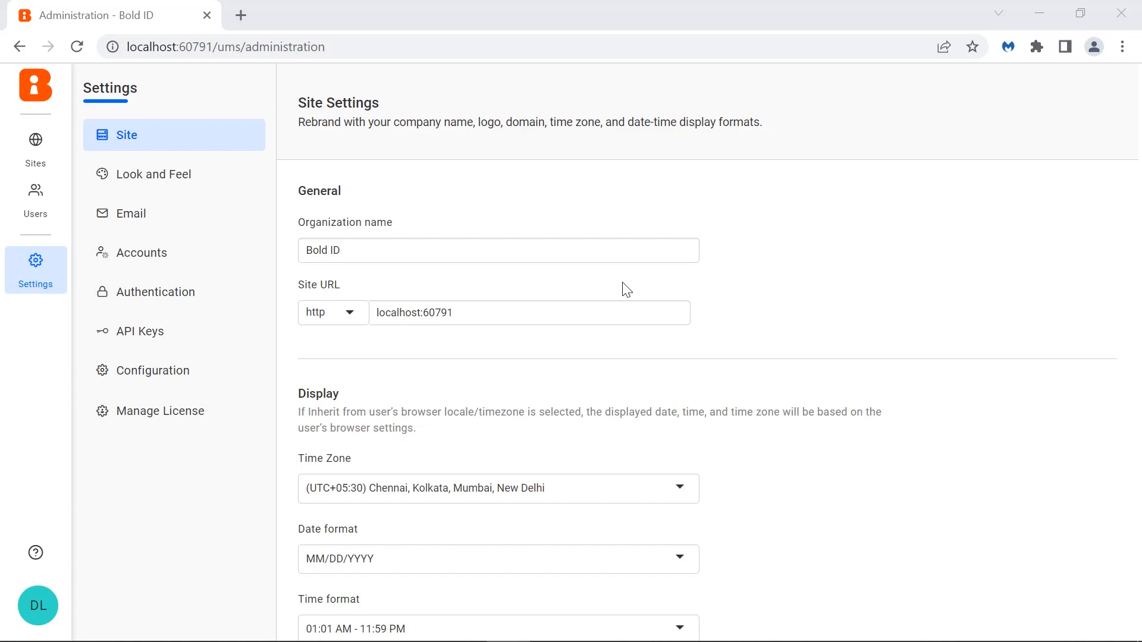
left_click(617, 254)
type("Site Settings")
key("BackSpace")
key("BackSpace")
key("BackSpace")
type("i")
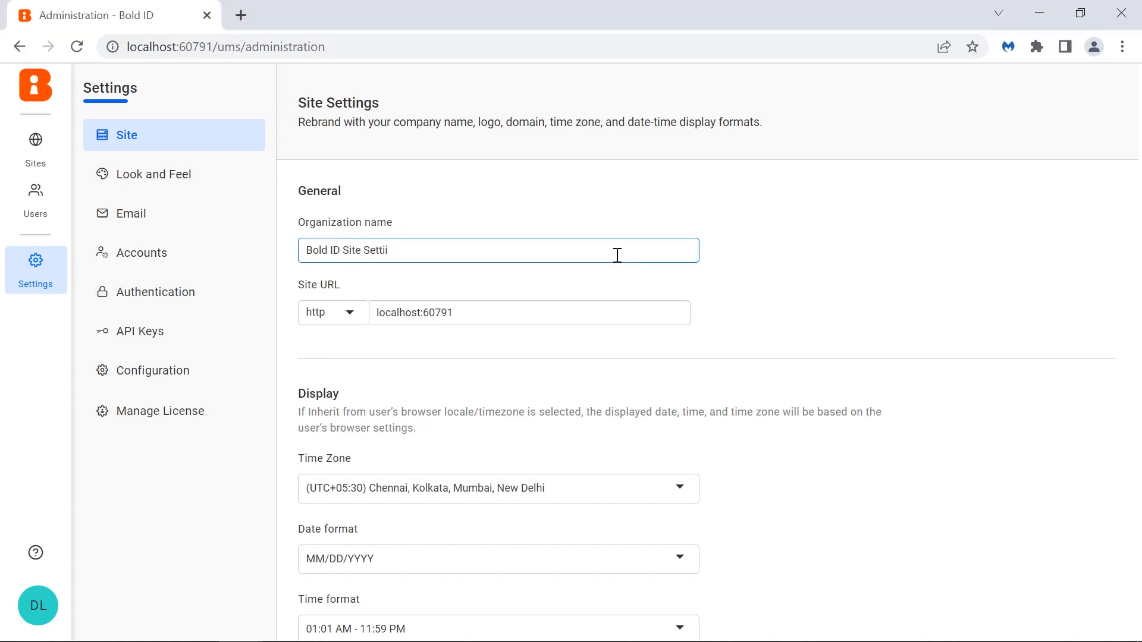
key("BackSpace")
type("ngs")
left_click(622, 280)
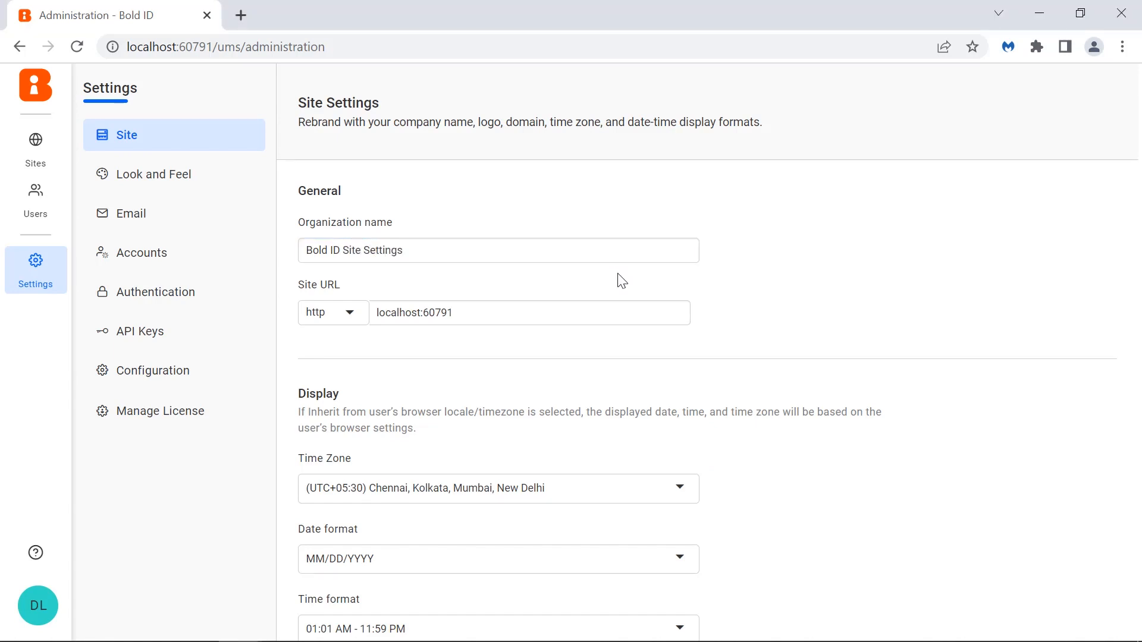
- Replace the login screen logo with Syncfusion-Login-Screen and the header logo with Syncfusion-Header
scroll(554, 394, "down", 9)
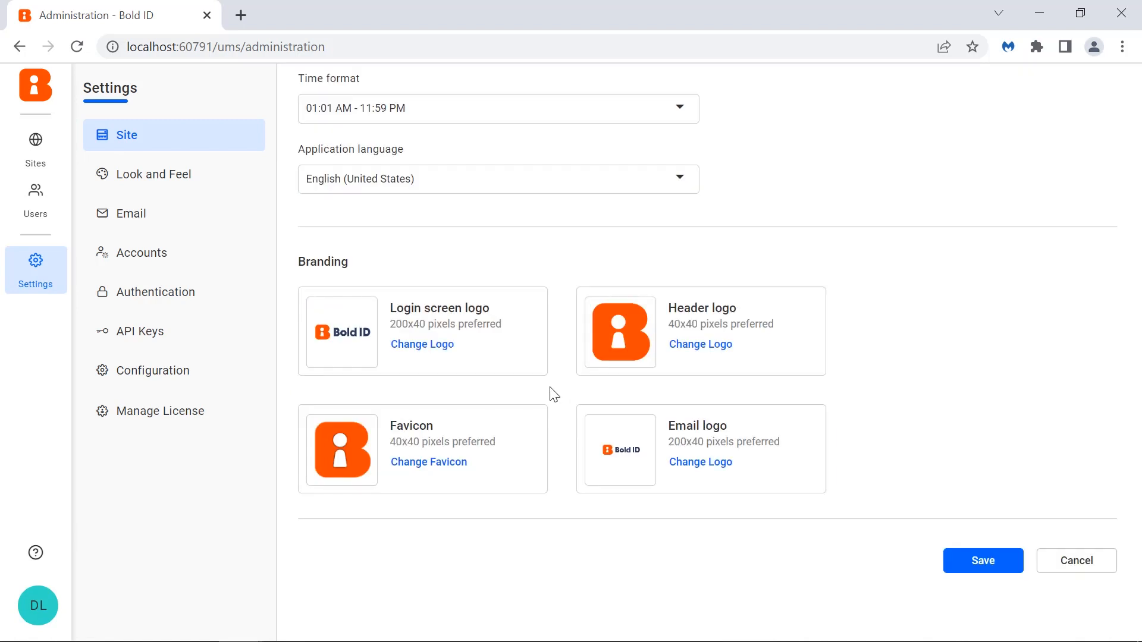
left_click(442, 346)
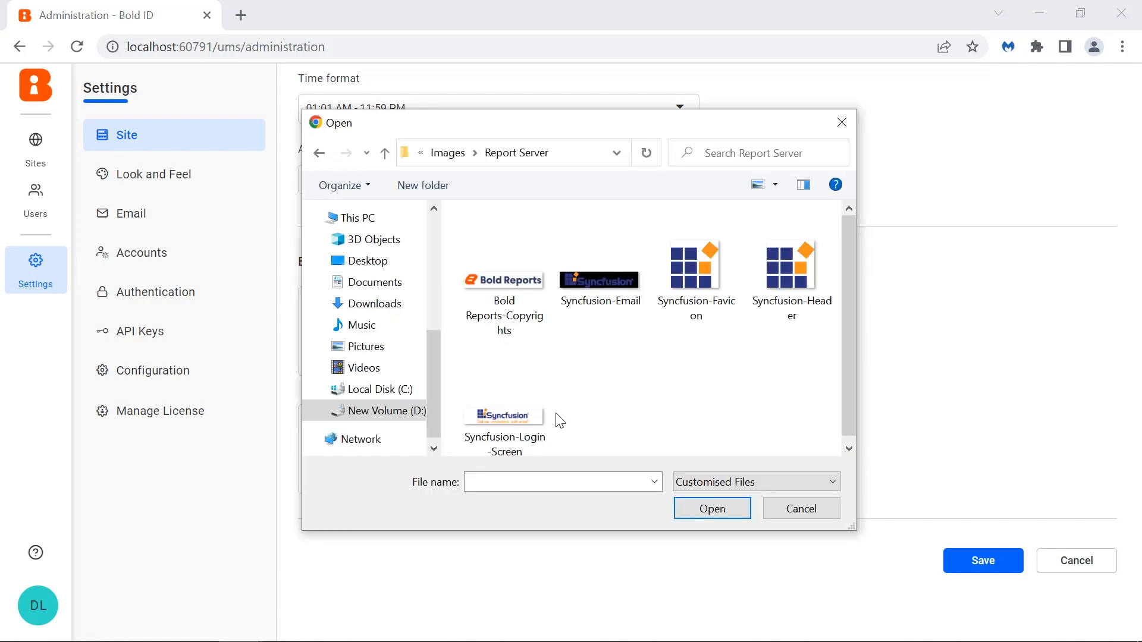
left_click(537, 418)
left_click(718, 510)
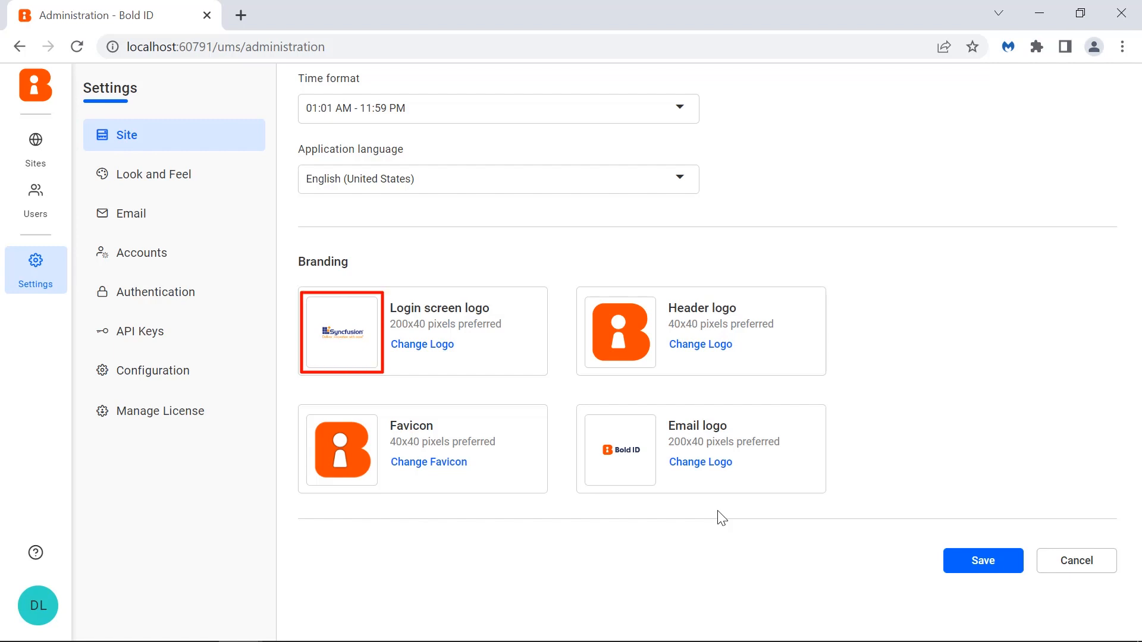
left_click(702, 346)
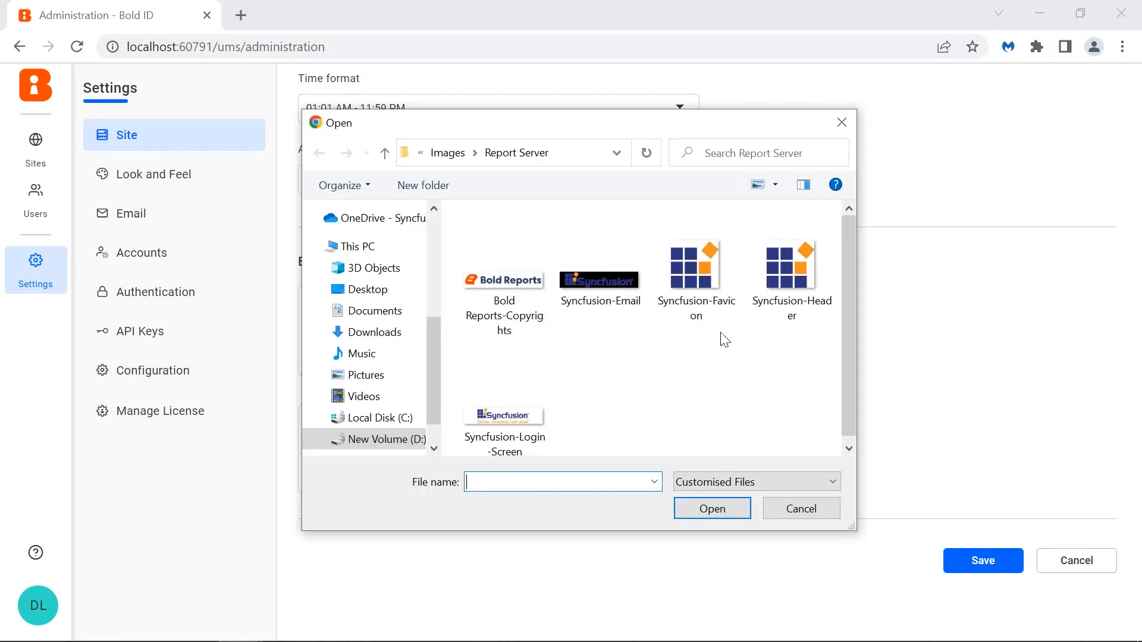
left_click(779, 331)
left_click(722, 505)
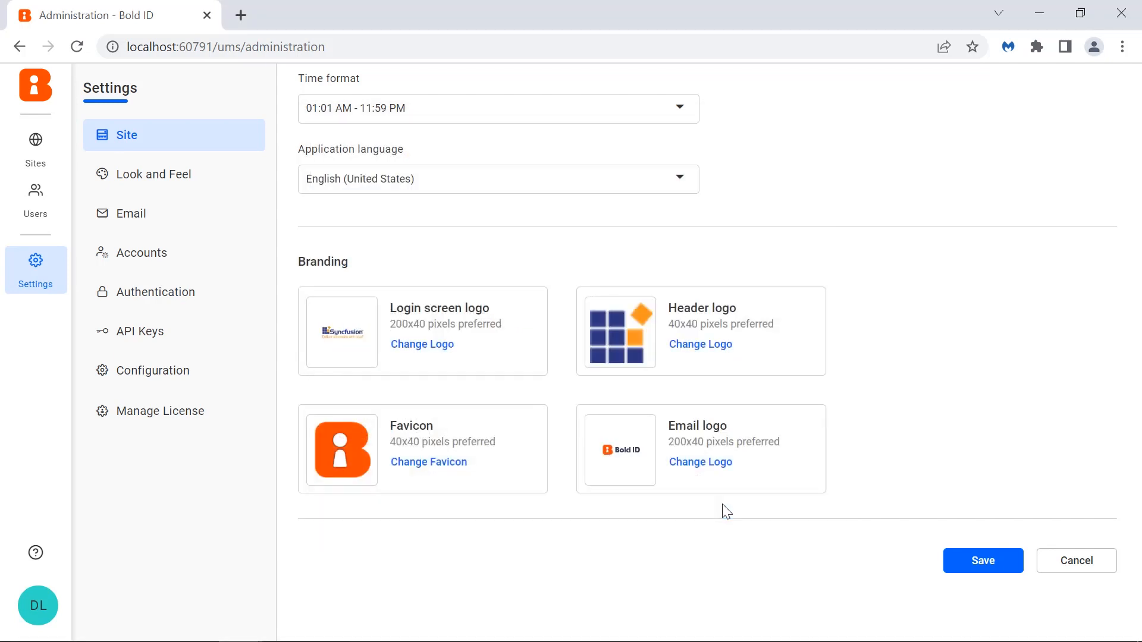
- Replace the favicon with Syncfusion-Favicon and the email logo with Syncfusion-Email, then save the site settings
left_click(462, 464)
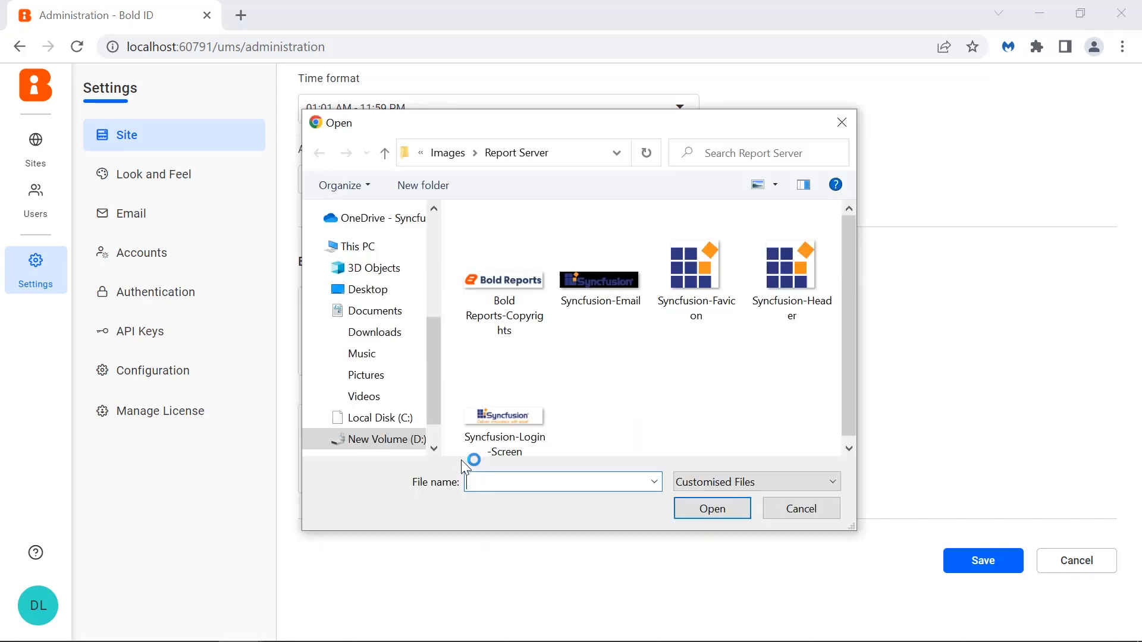
left_click(699, 279)
left_click(712, 509)
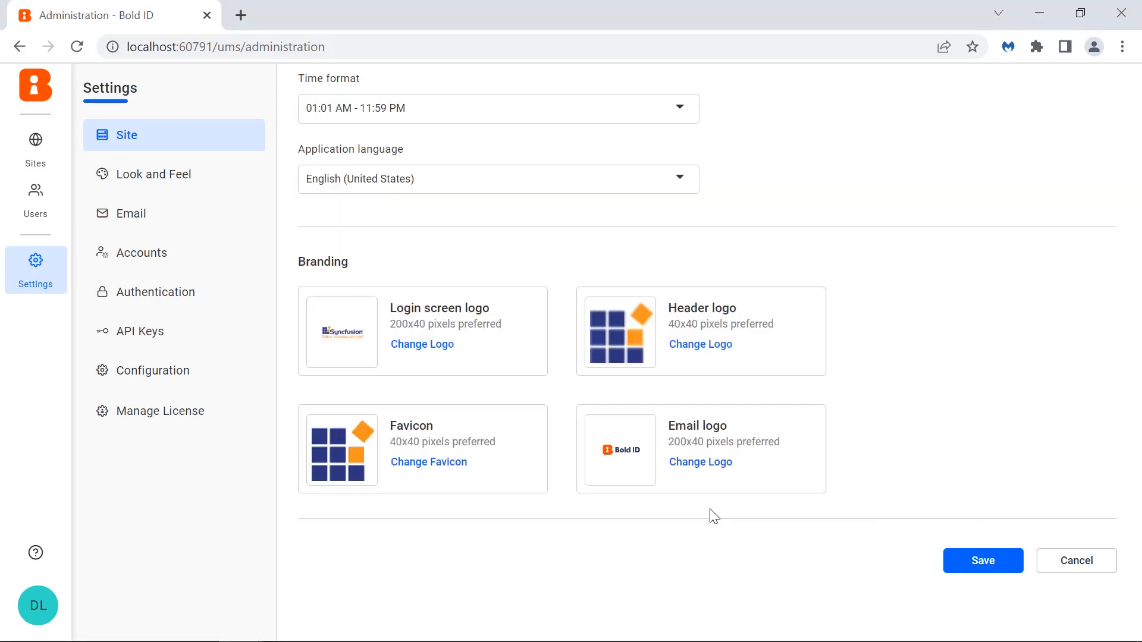
left_click(712, 464)
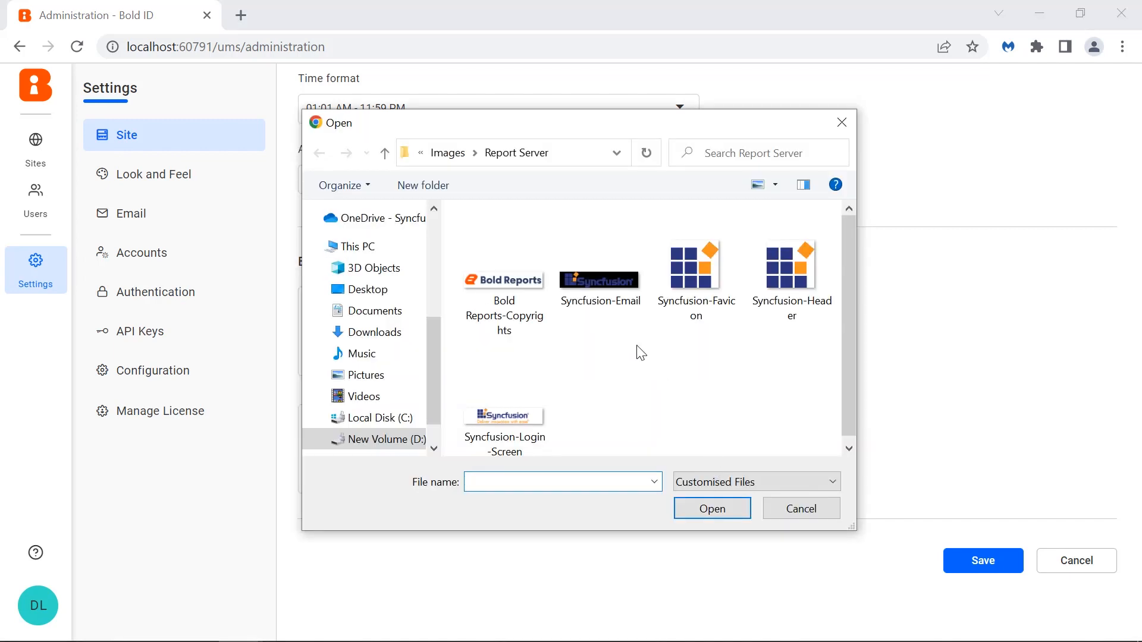
left_click(617, 309)
left_click(702, 509)
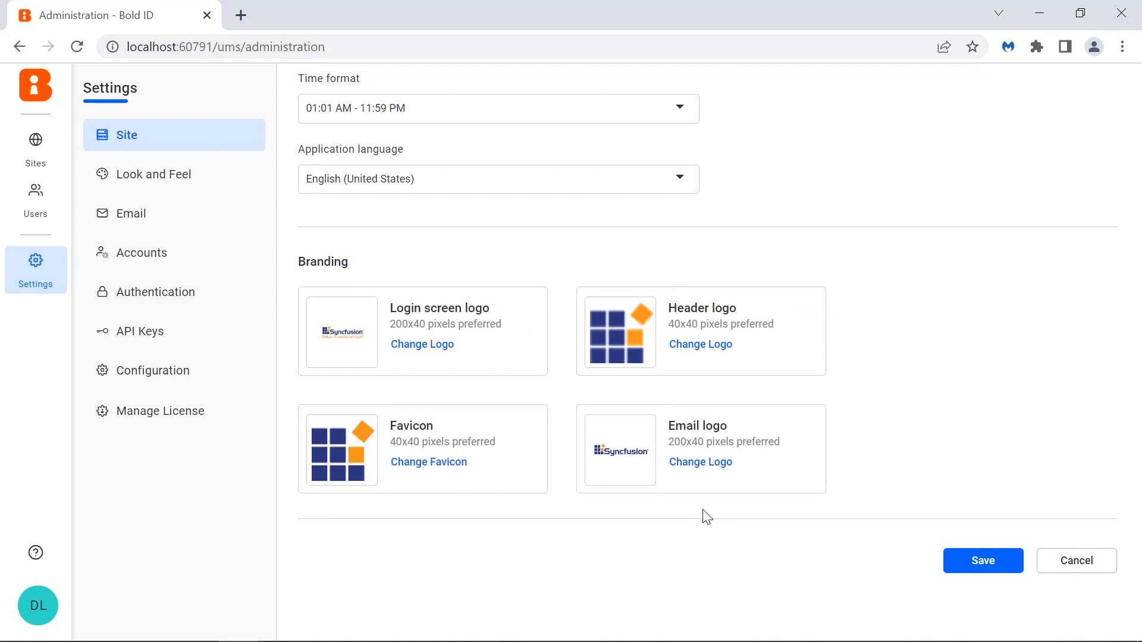
left_click(983, 562)
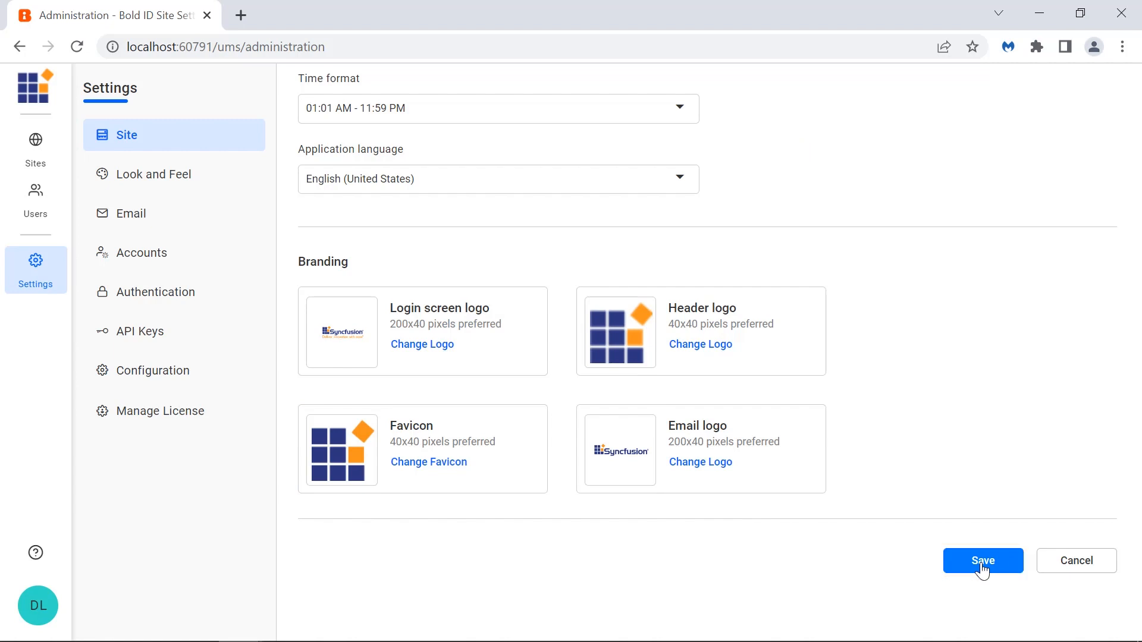
- Restore the default Bold ID logos and save the site settings
left_click(52, 614)
left_click(83, 613)
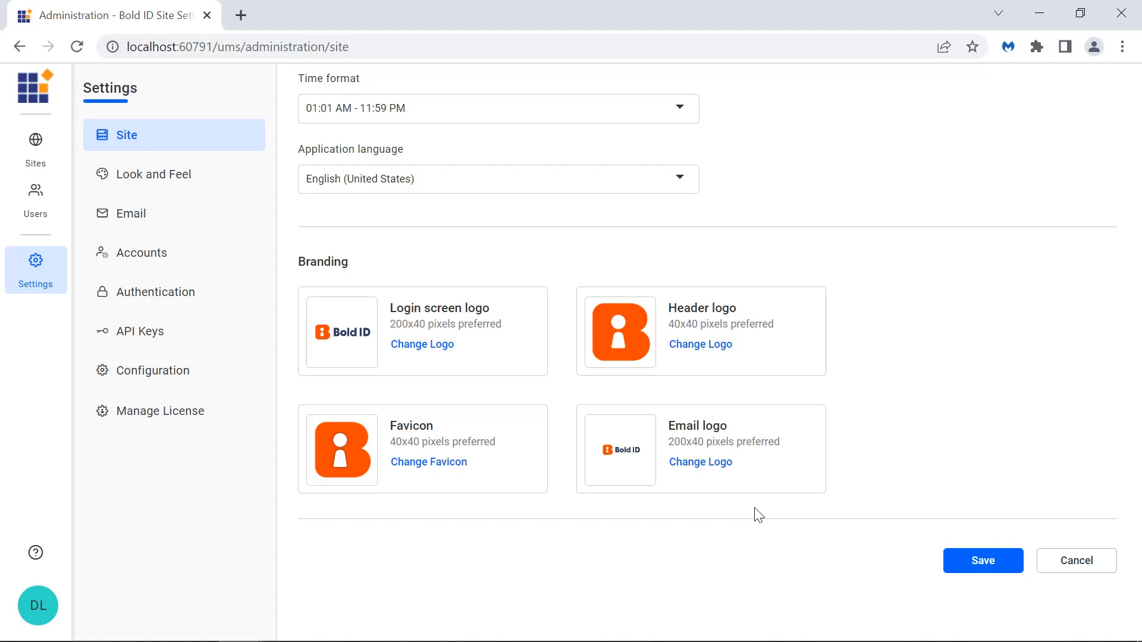
left_click(958, 568)
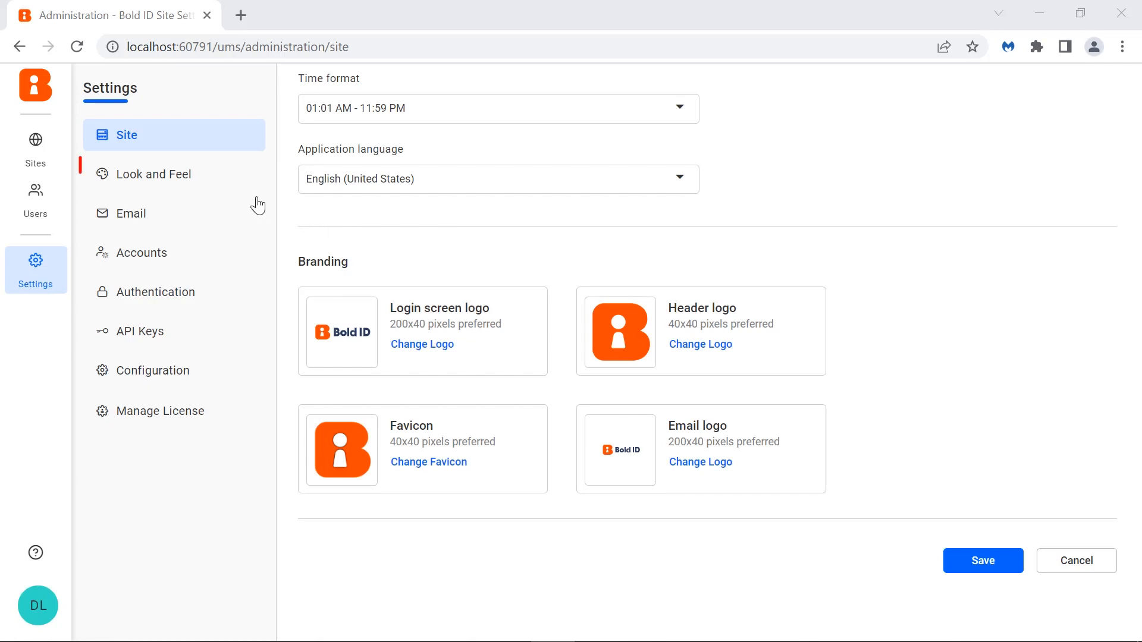
- Upload the font file Patrick Hand.woff2 as a new font named Patrick Hand in Look and Feel
left_click(238, 185)
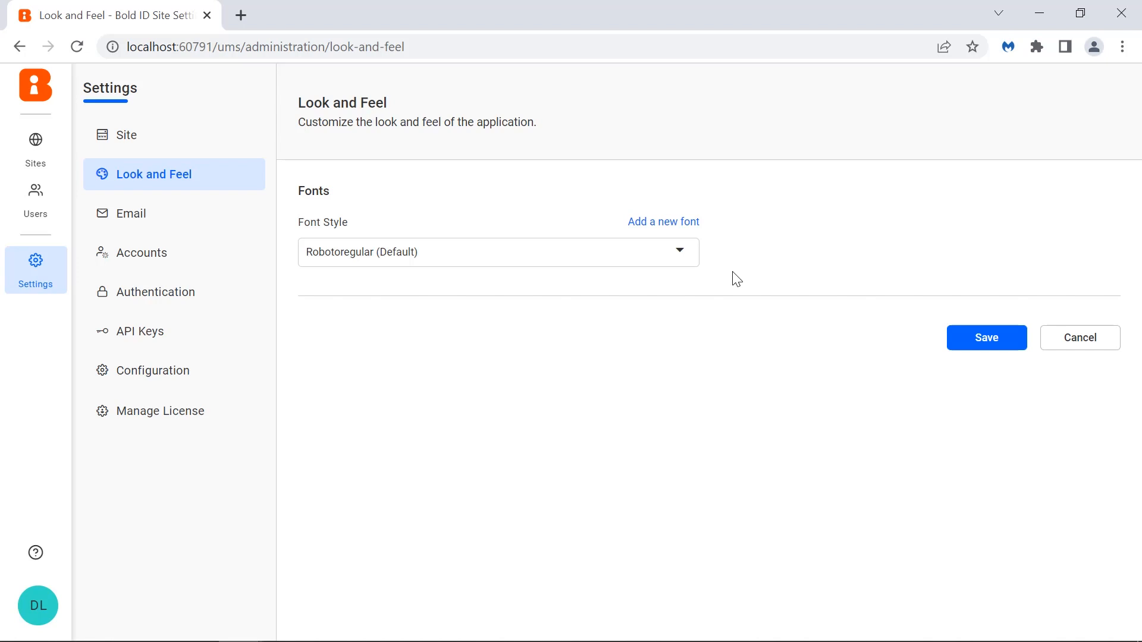
left_click(679, 225)
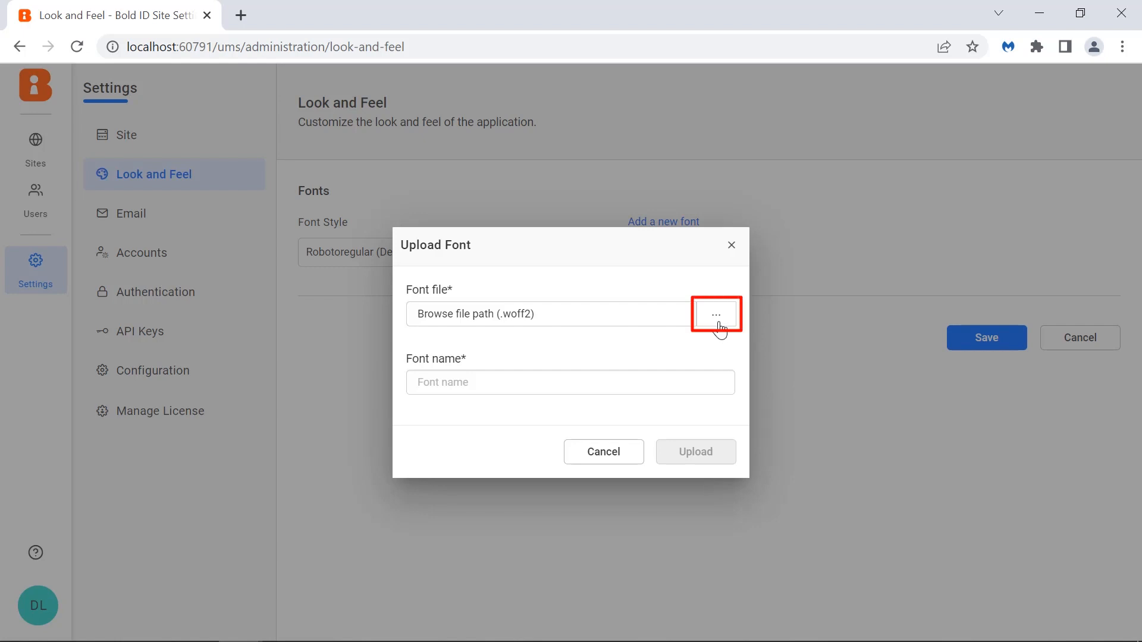
left_click(717, 315)
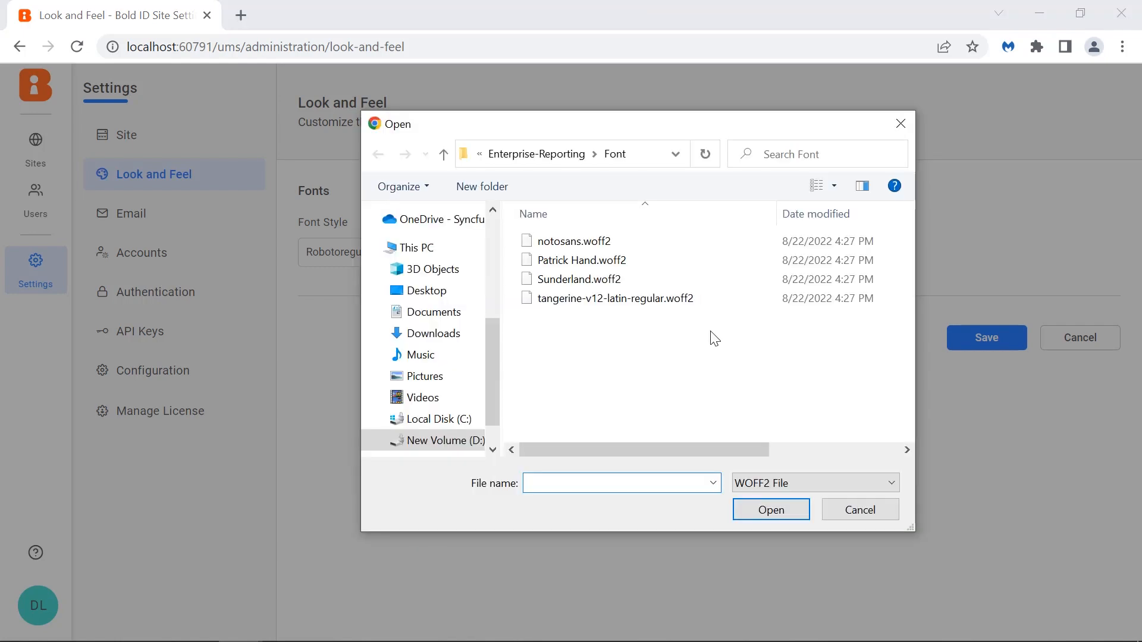
left_click(699, 262)
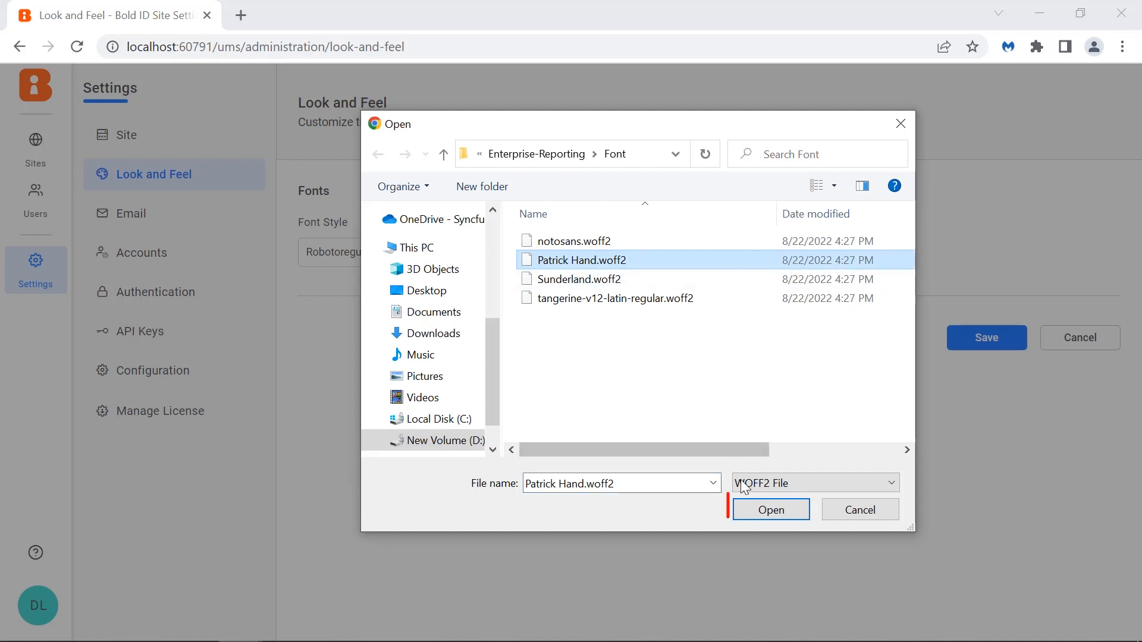
left_click(747, 511)
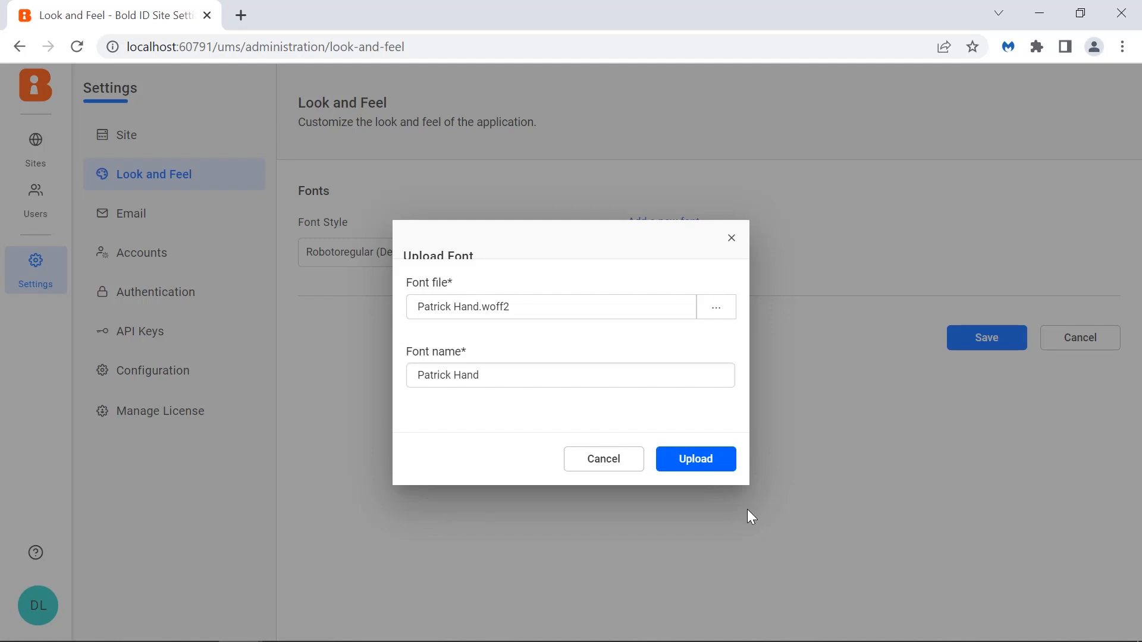
left_click(730, 469)
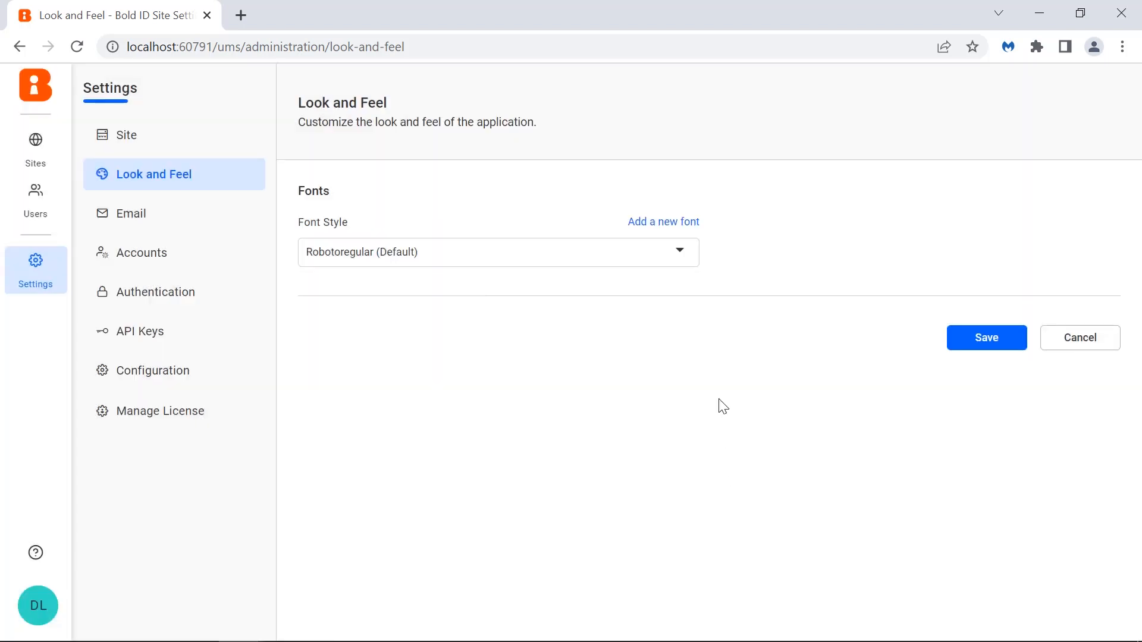
- Set the font style to Patrick Hand and save
left_click(681, 262)
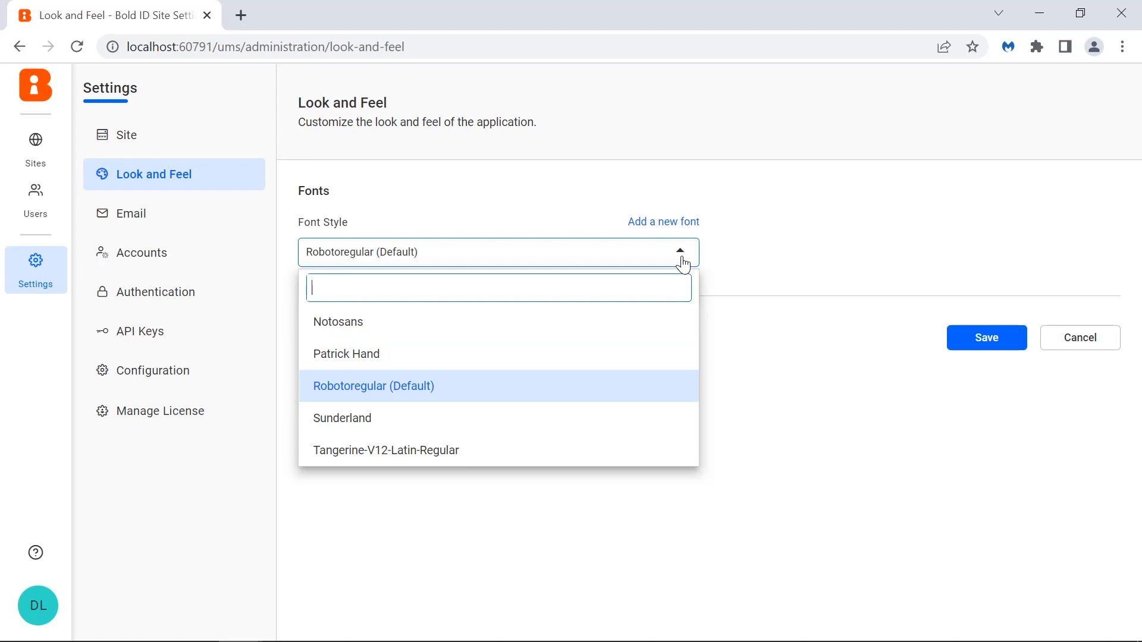
left_click(658, 360)
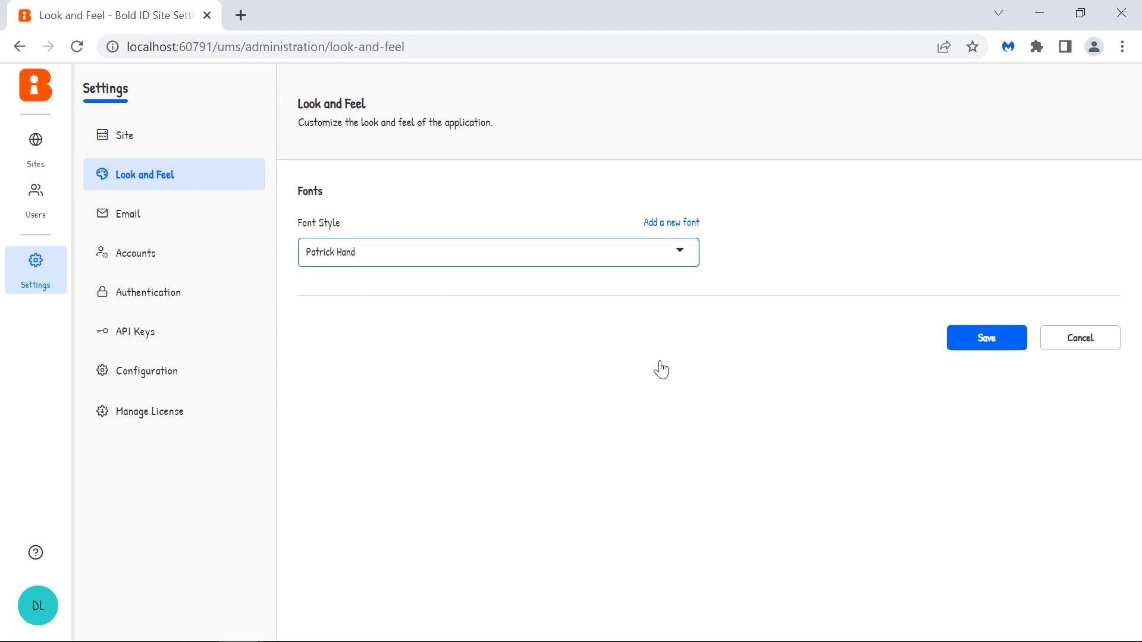
left_click(663, 369)
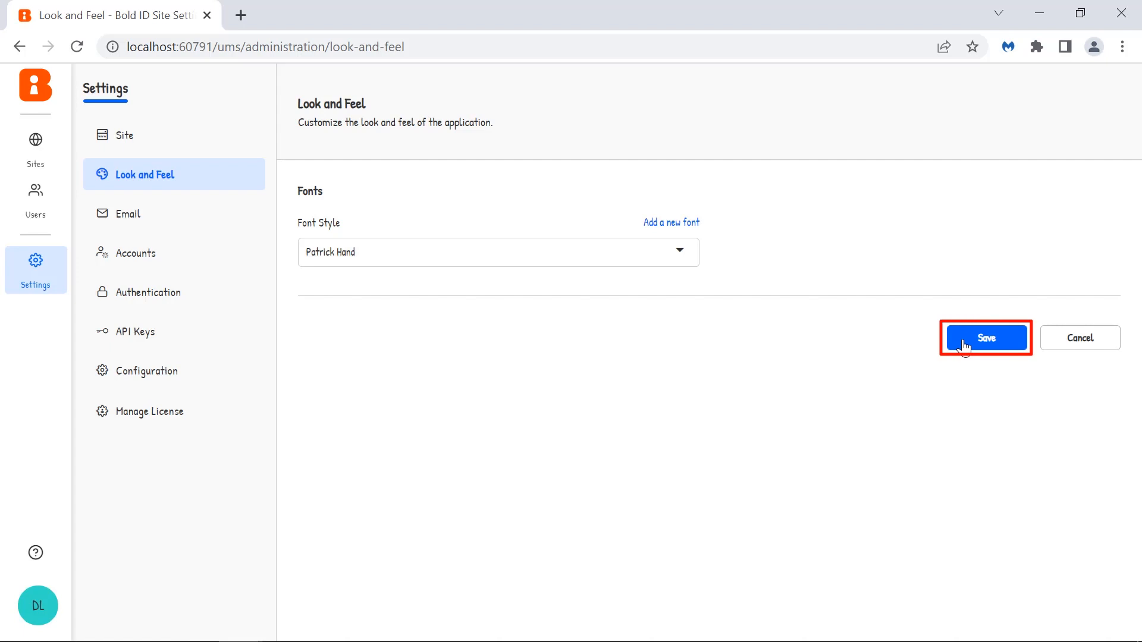
- Open the first site from the Sites list and go to its administration settings
left_click(52, 166)
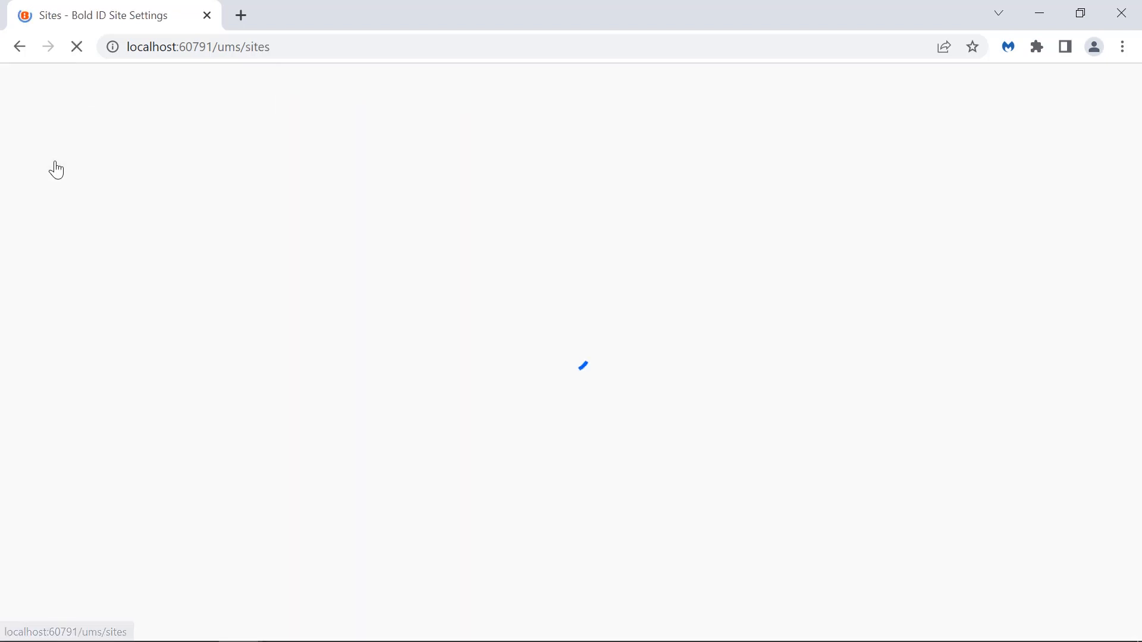
left_click(364, 307)
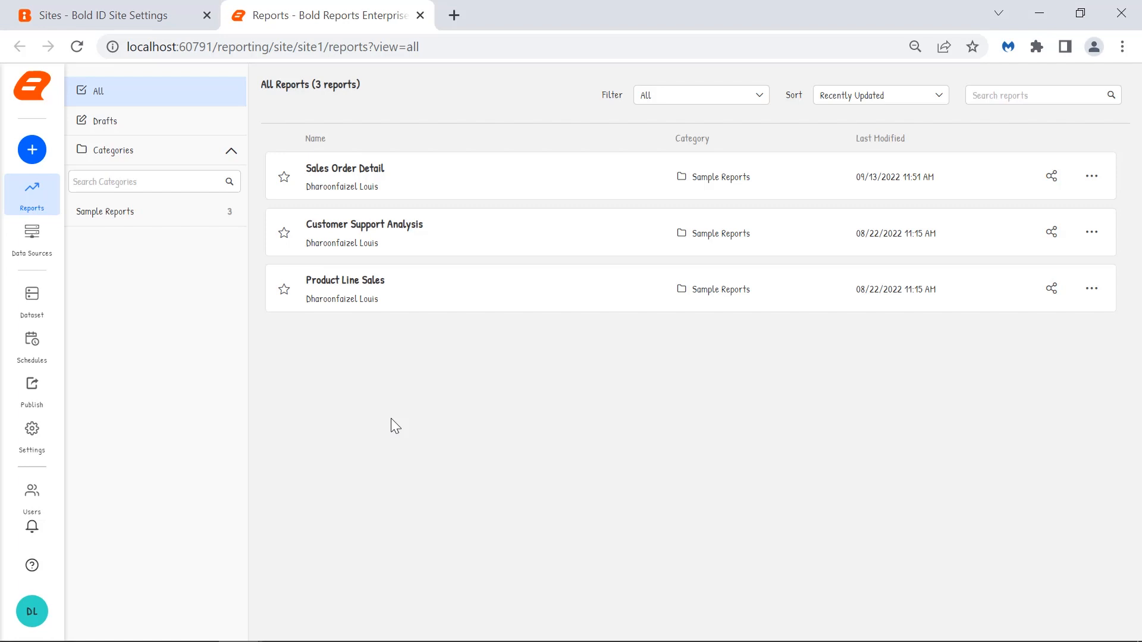
left_click(44, 447)
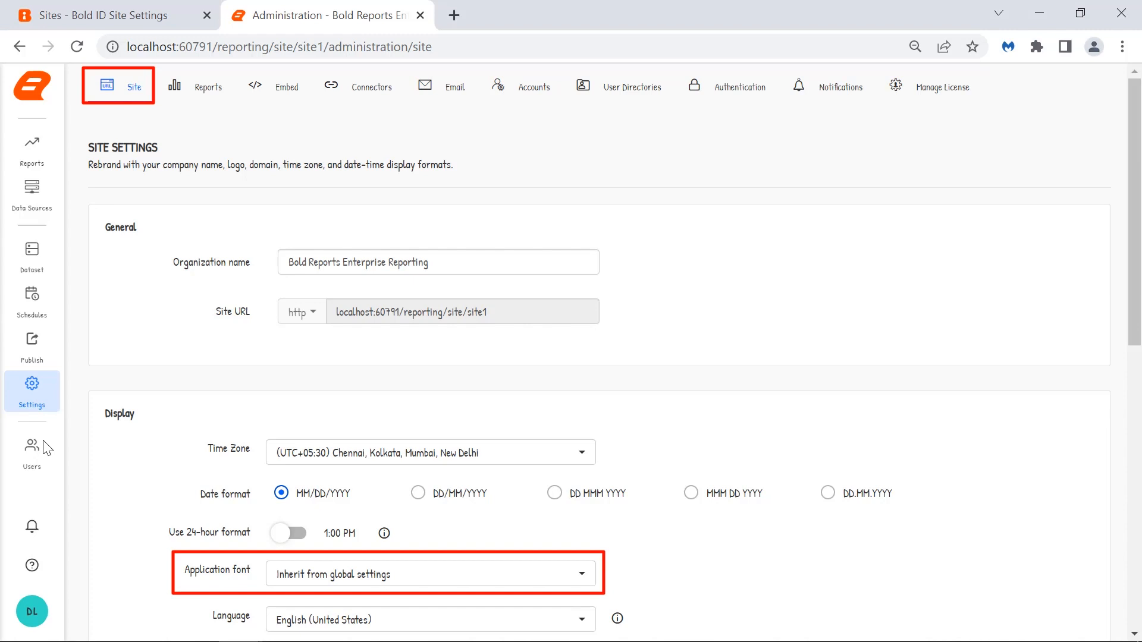
- Set the site's application font to notosans
scroll(632, 403, "down", 3)
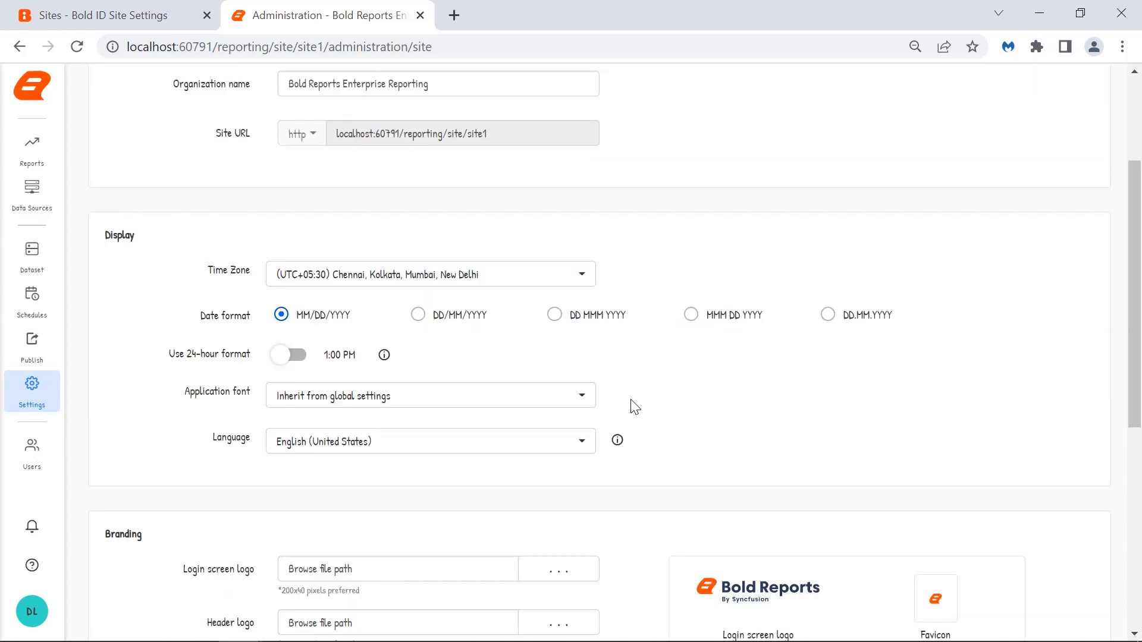
left_click(582, 402)
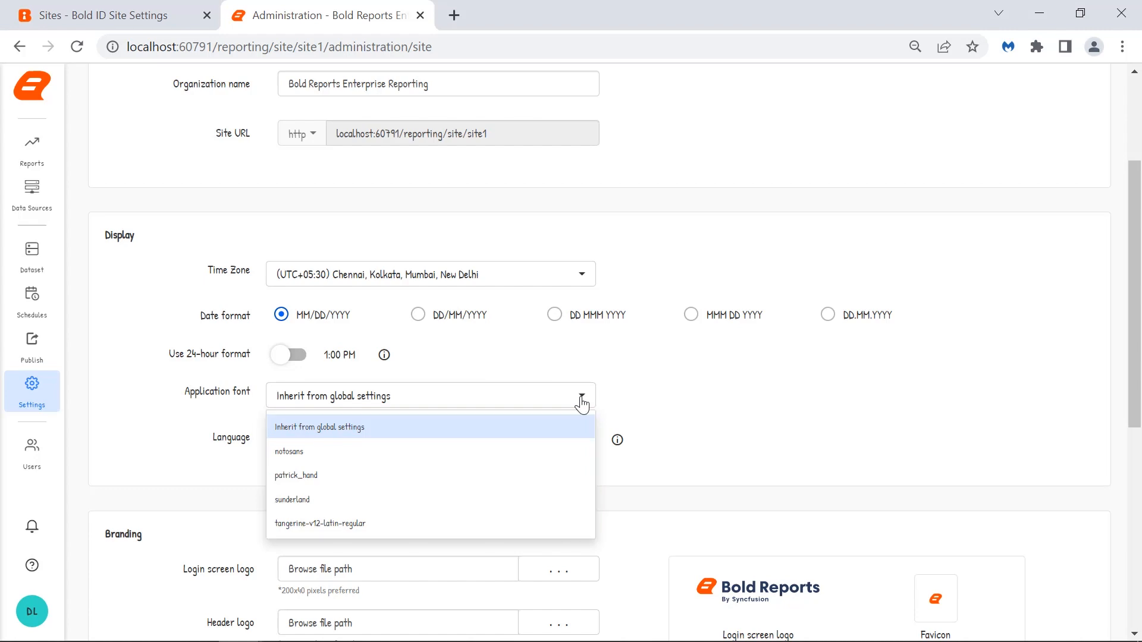
left_click(581, 453)
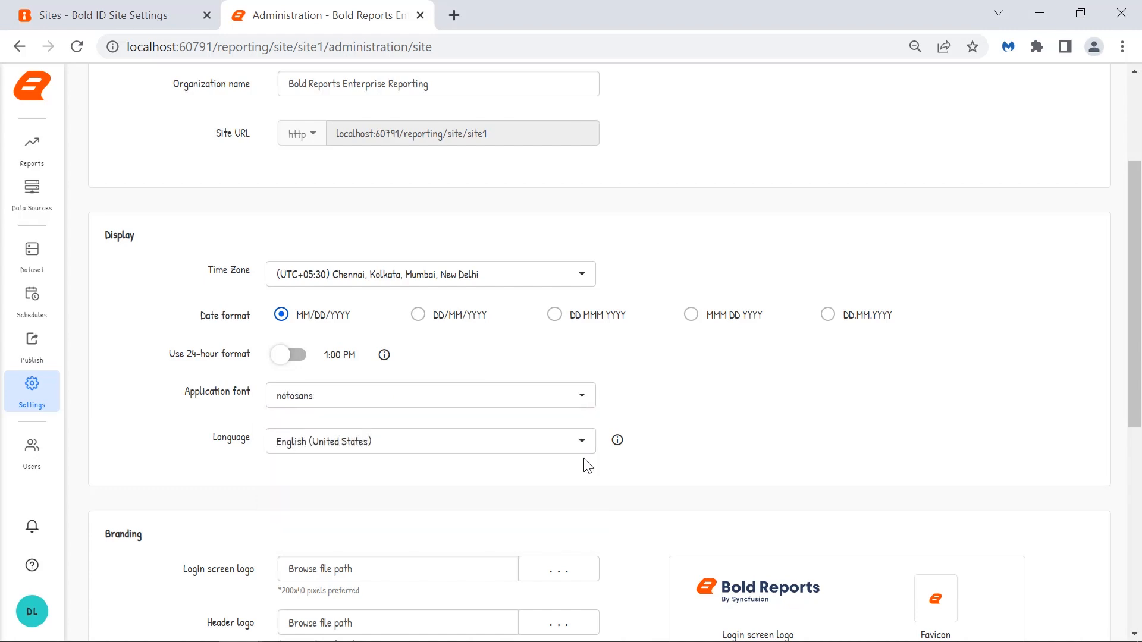
- Save the site's administration settings with the notosans application font
scroll(866, 585, "down", 6)
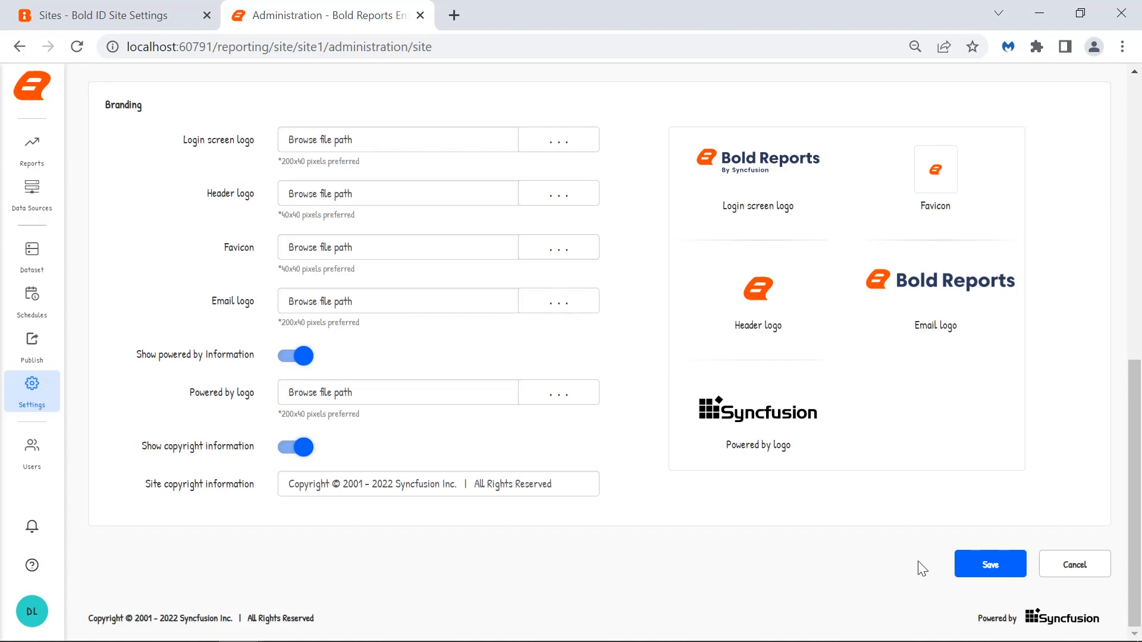
left_click(979, 570)
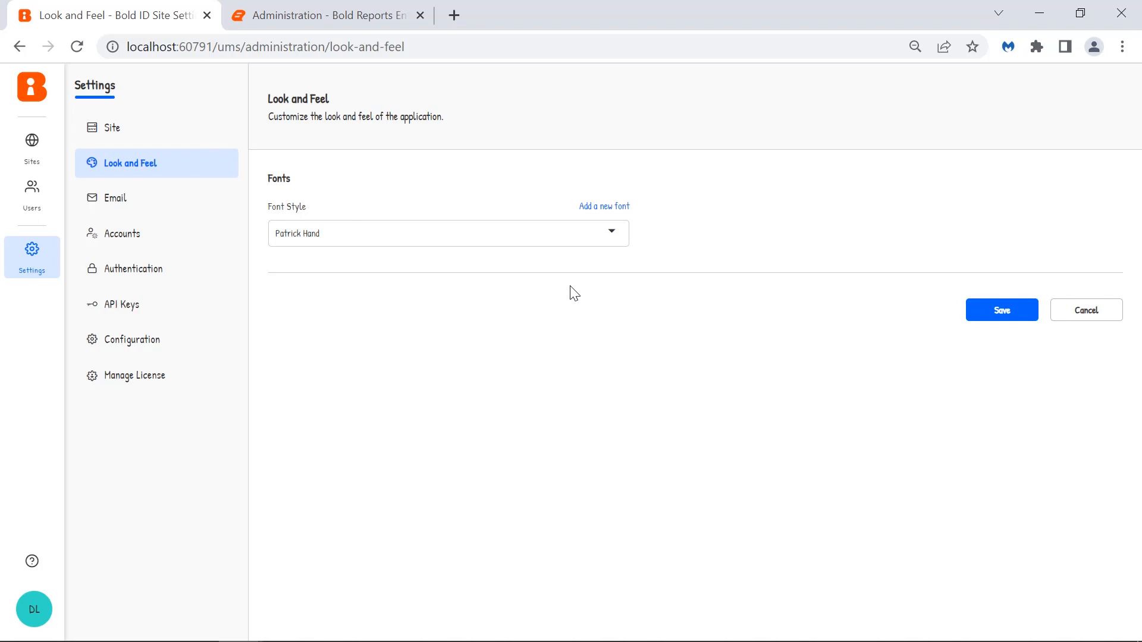
- Set the Bold ID font style back to Robotoregular (Default)
left_click(602, 238)
left_click(546, 357)
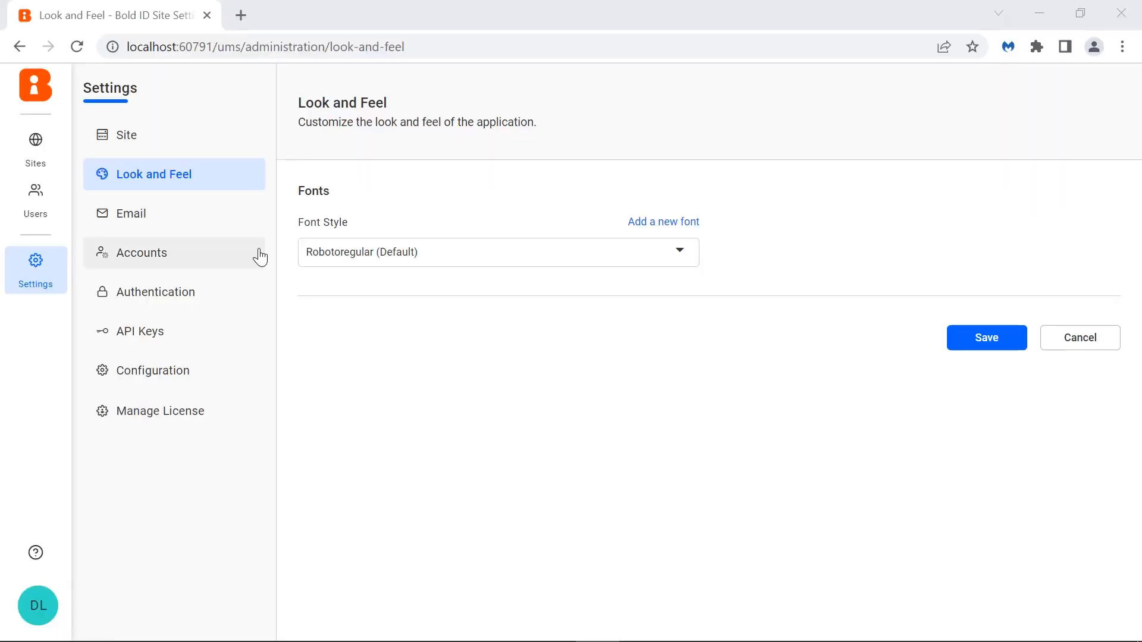
- Open the Email settings and set the SMTP server to smtp.office365.com and the SMTP port to 587
left_click(234, 228)
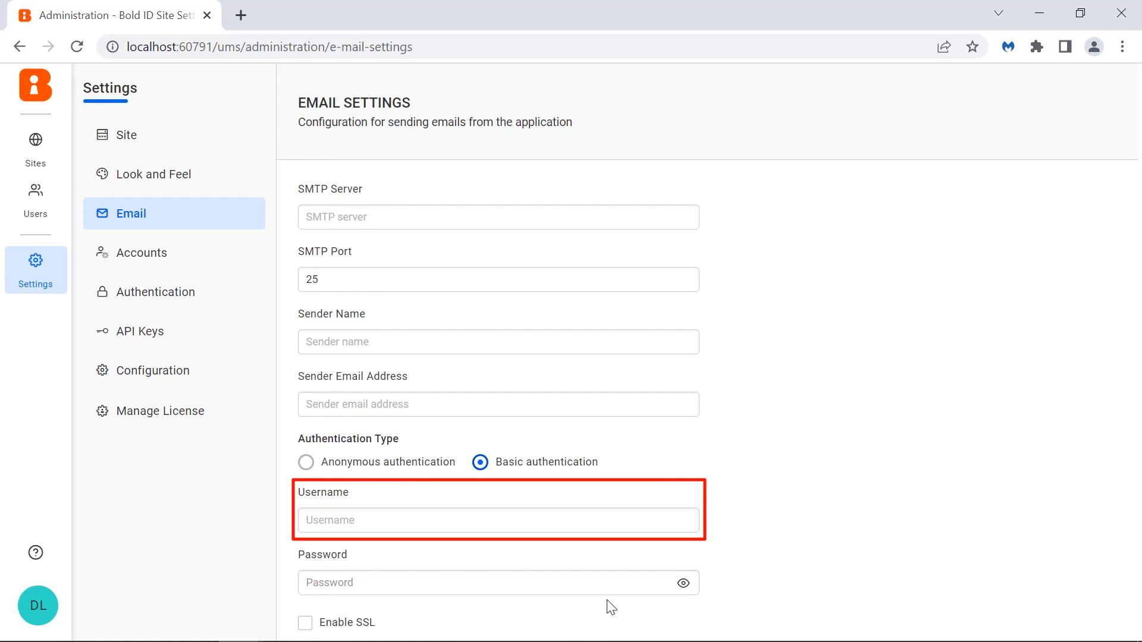
scroll(400, 542, "down", 2)
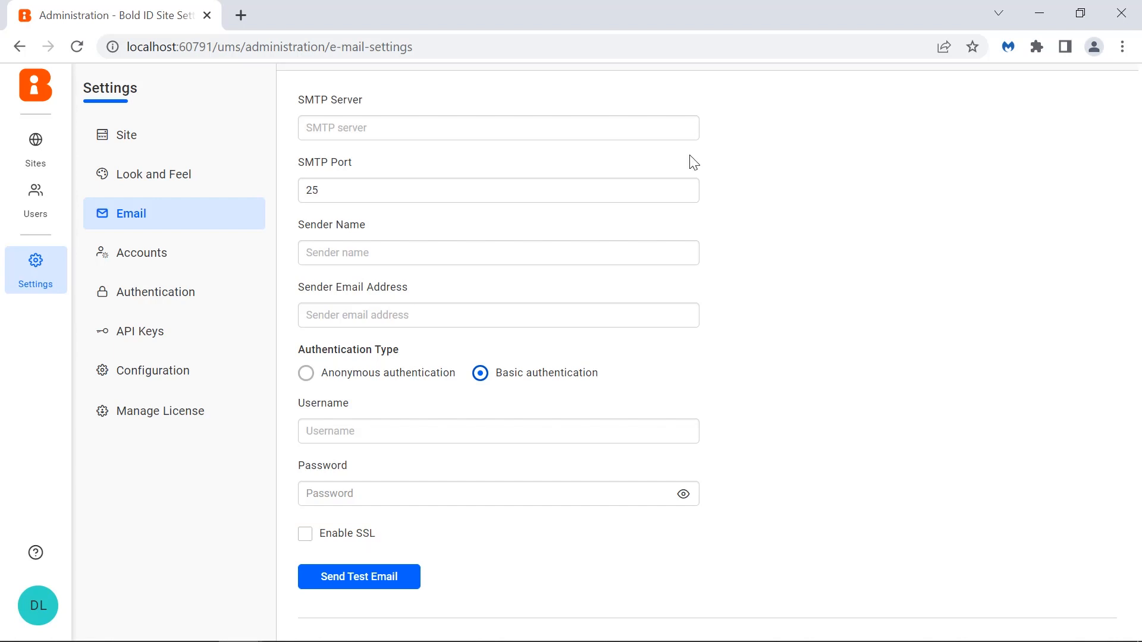
left_click(675, 132)
type("smtp.office365.com")
left_click(617, 194)
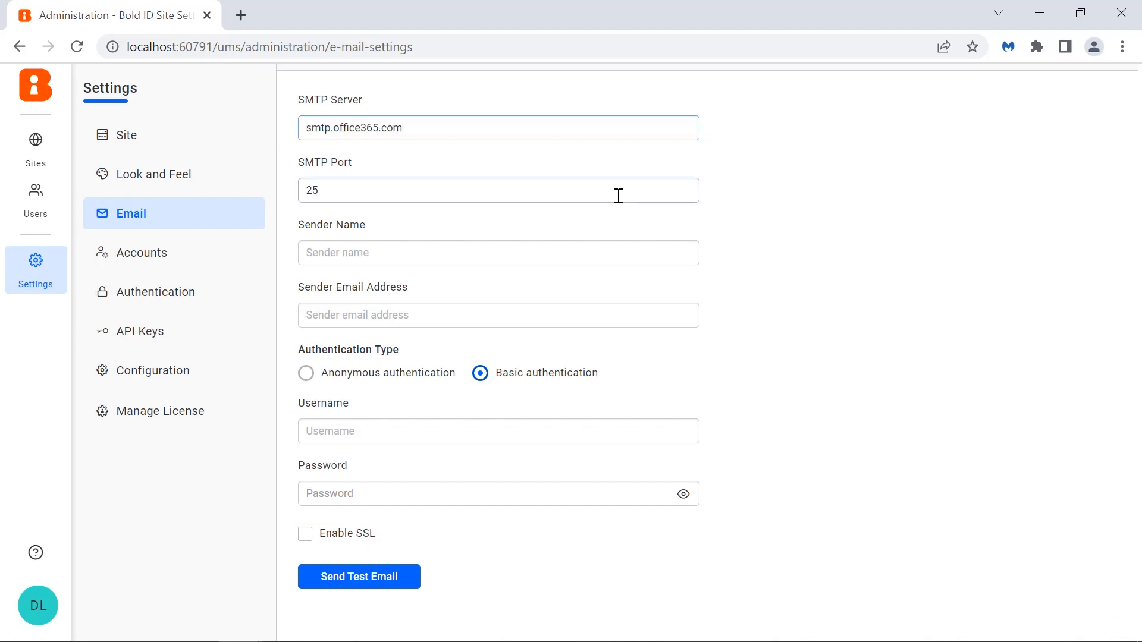
double_click(610, 197)
type("587")
- Fill in the sender name, the sender email address and the SMTP username
left_click(592, 249)
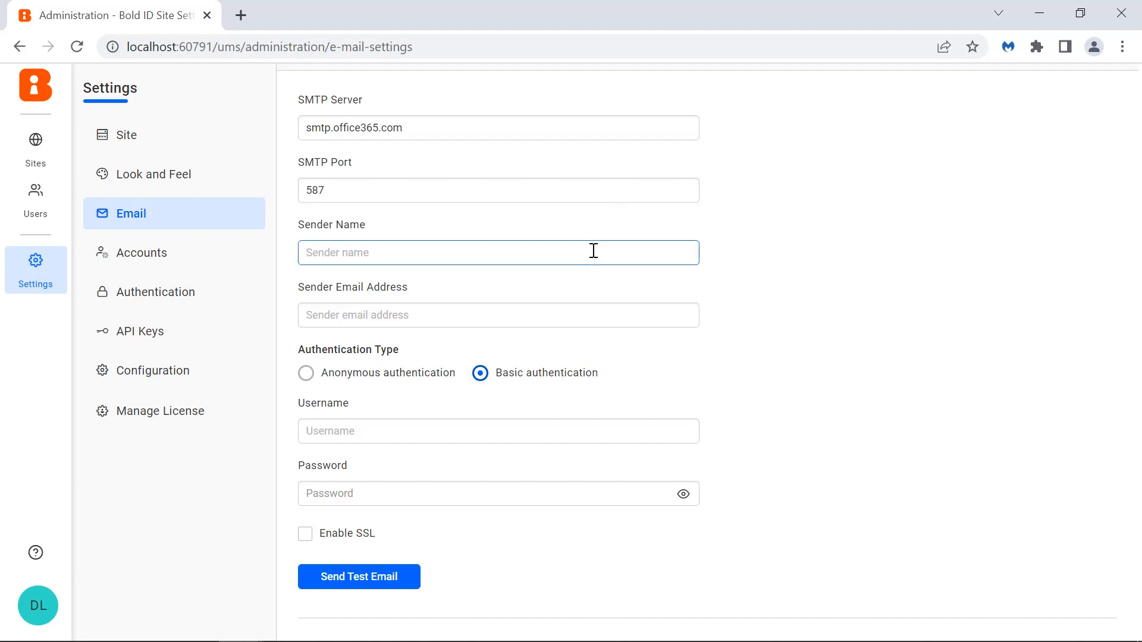
key("ctrl+v")
left_click(590, 320)
key("ctrl+v")
left_click(576, 430)
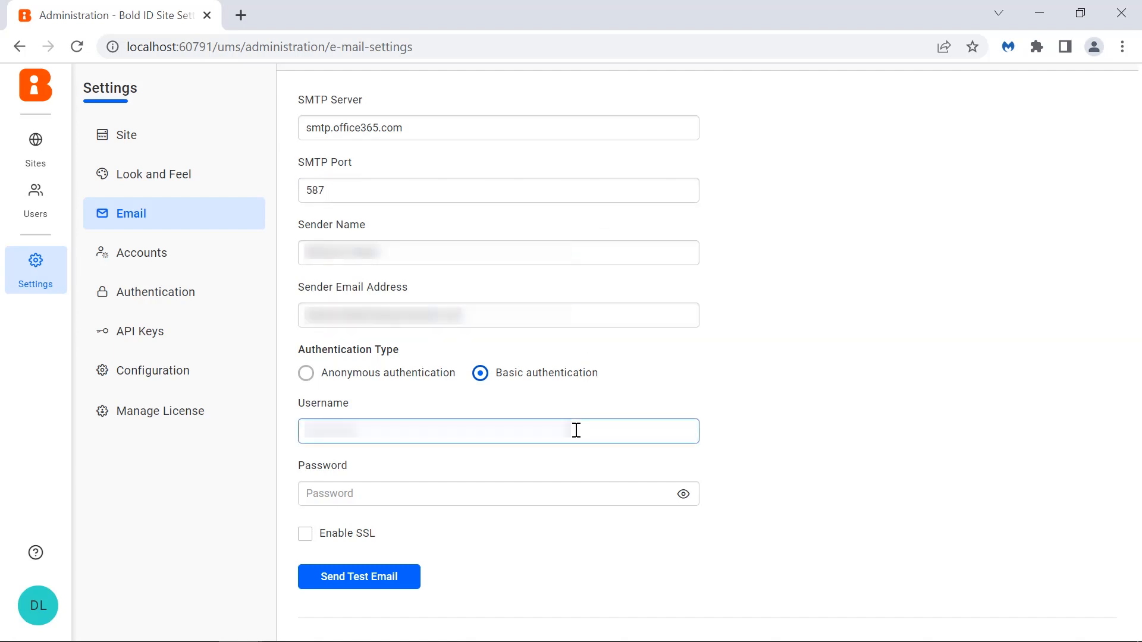
key("ctrl+v")
- Enter the SMTP account password and enable SSL
left_click(587, 491)
key("ctrl+v")
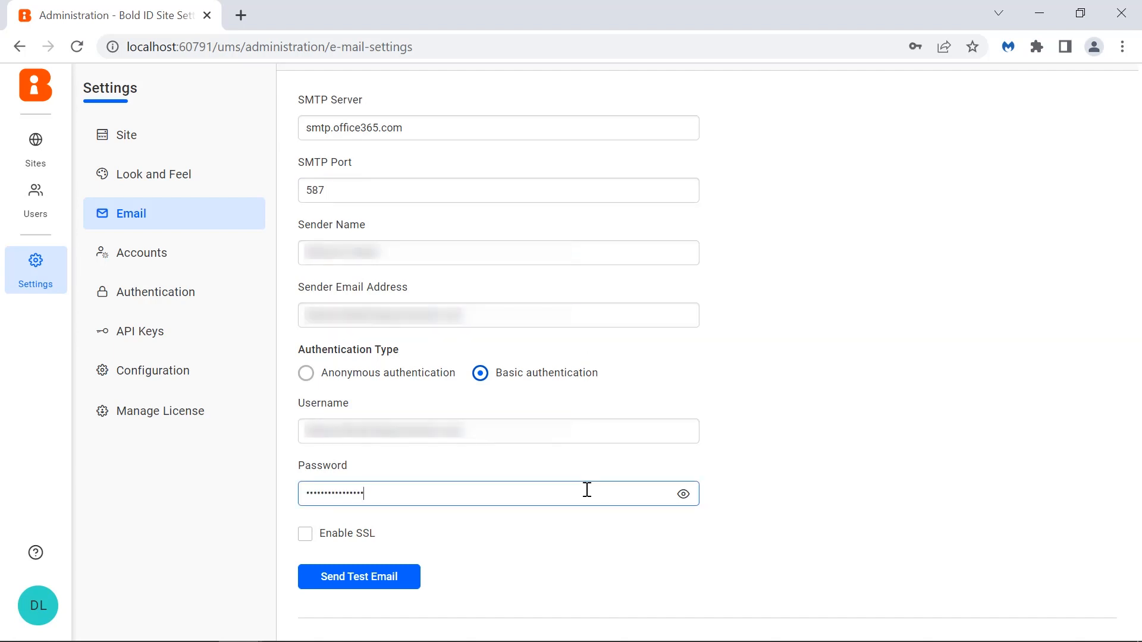
left_click(308, 536)
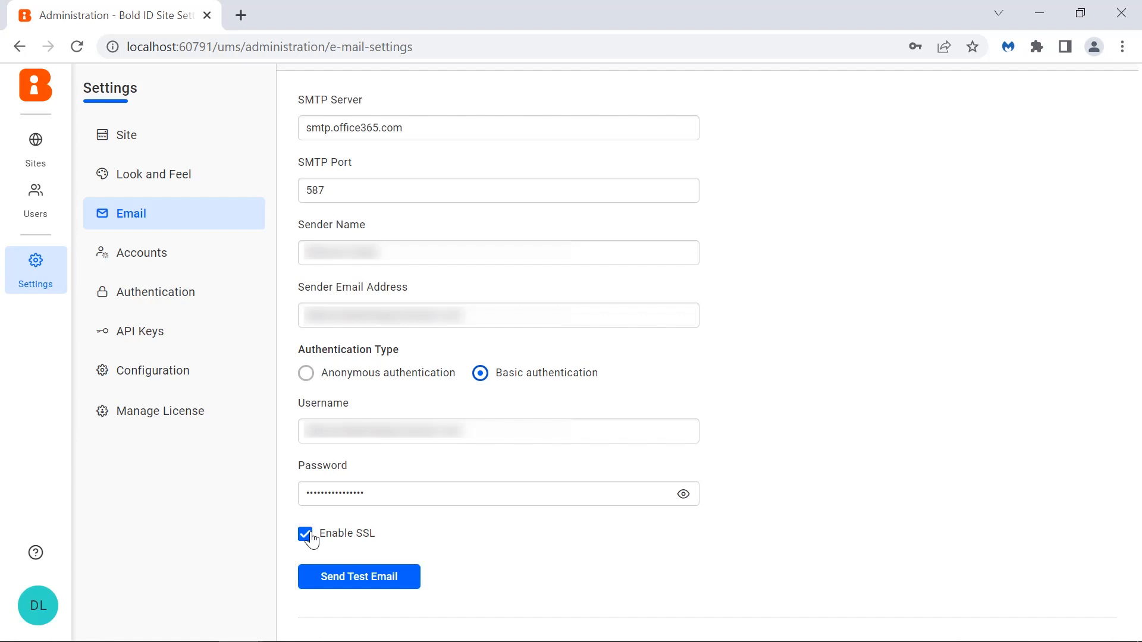
- Send a test email to the recipient's email address, then save the email settings
left_click(356, 580)
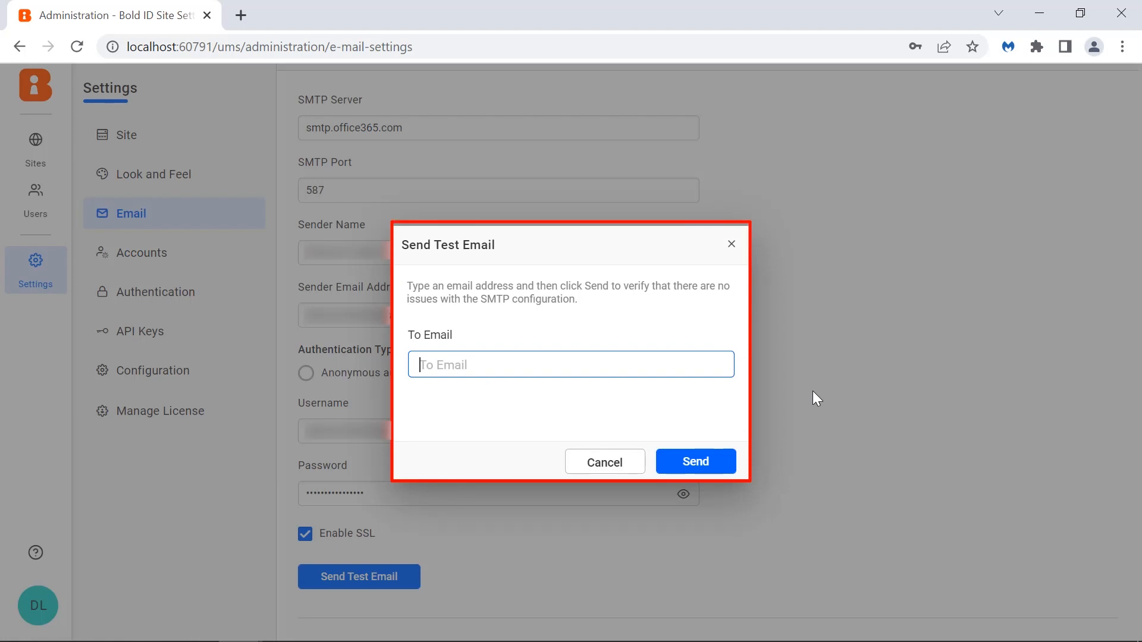
key("ctrl+v")
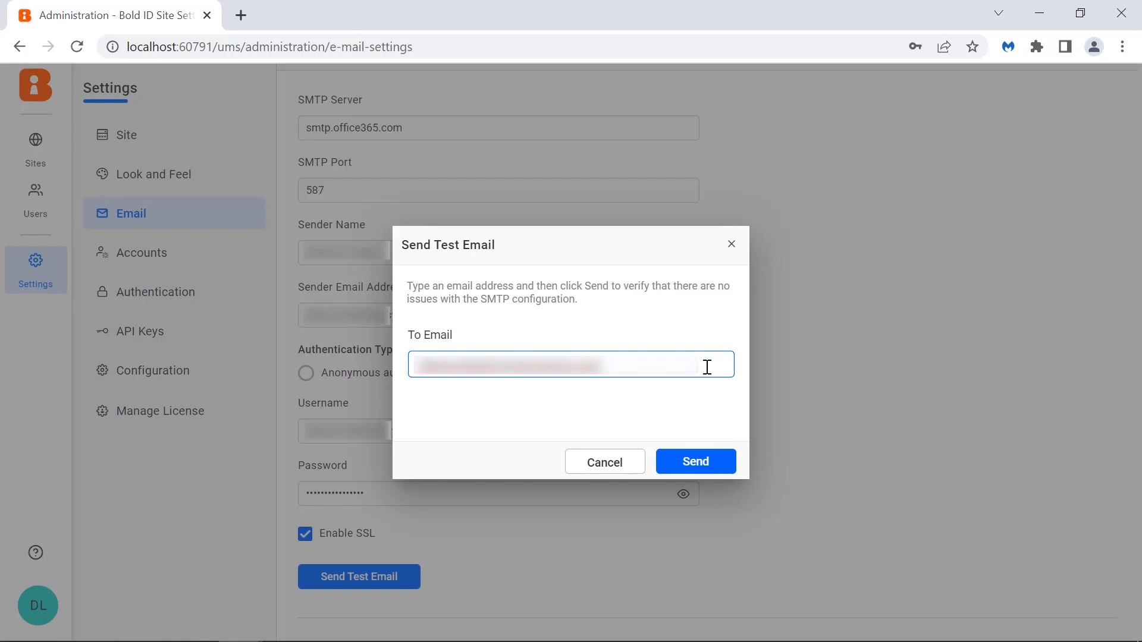
left_click(704, 462)
left_click(601, 442)
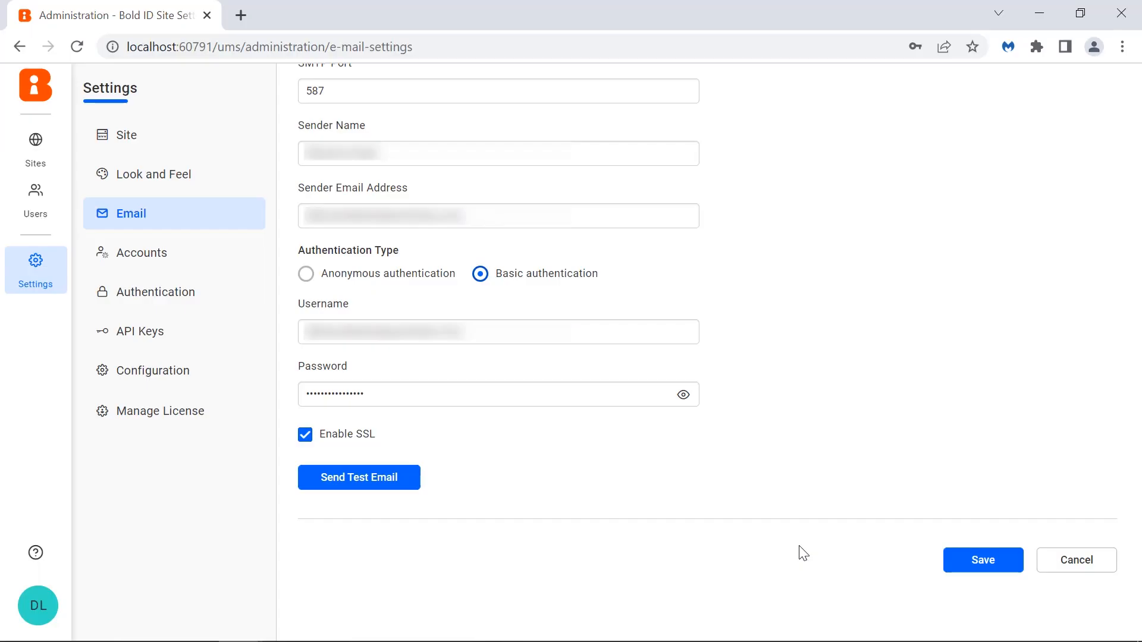
left_click(960, 562)
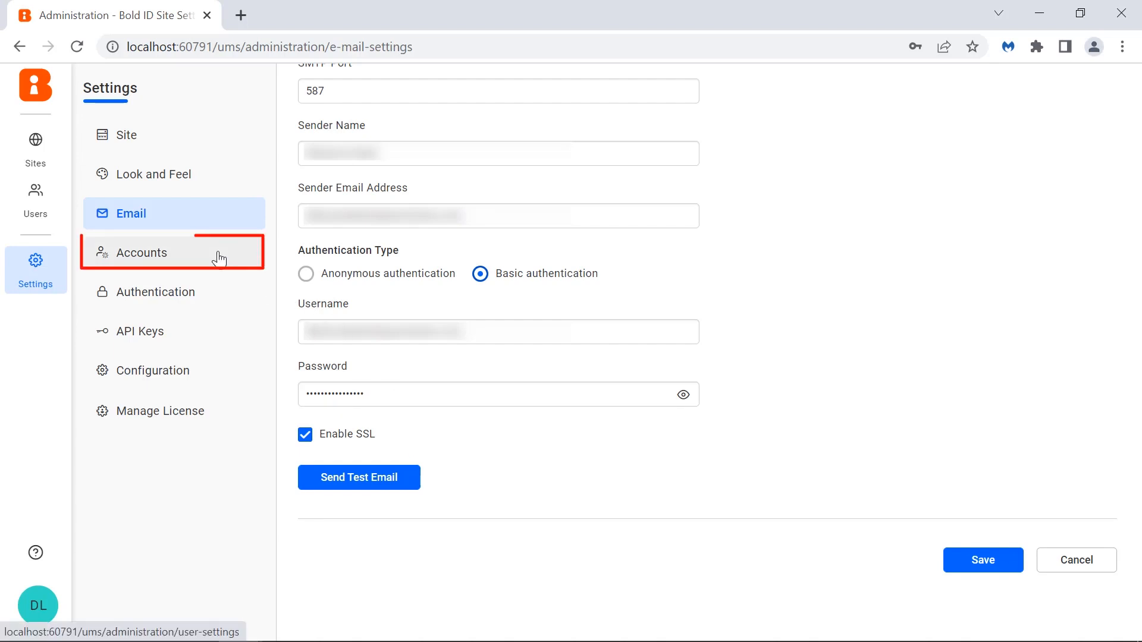
- Set the account activation mode to Email in Accounts settings and save
left_click(219, 259)
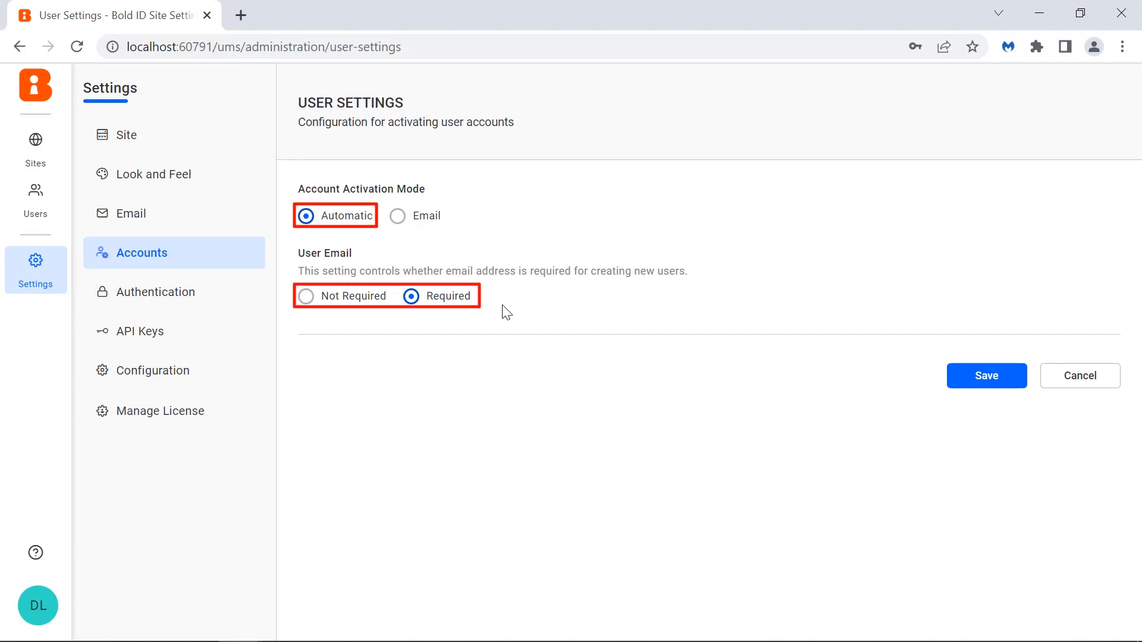
left_click(401, 224)
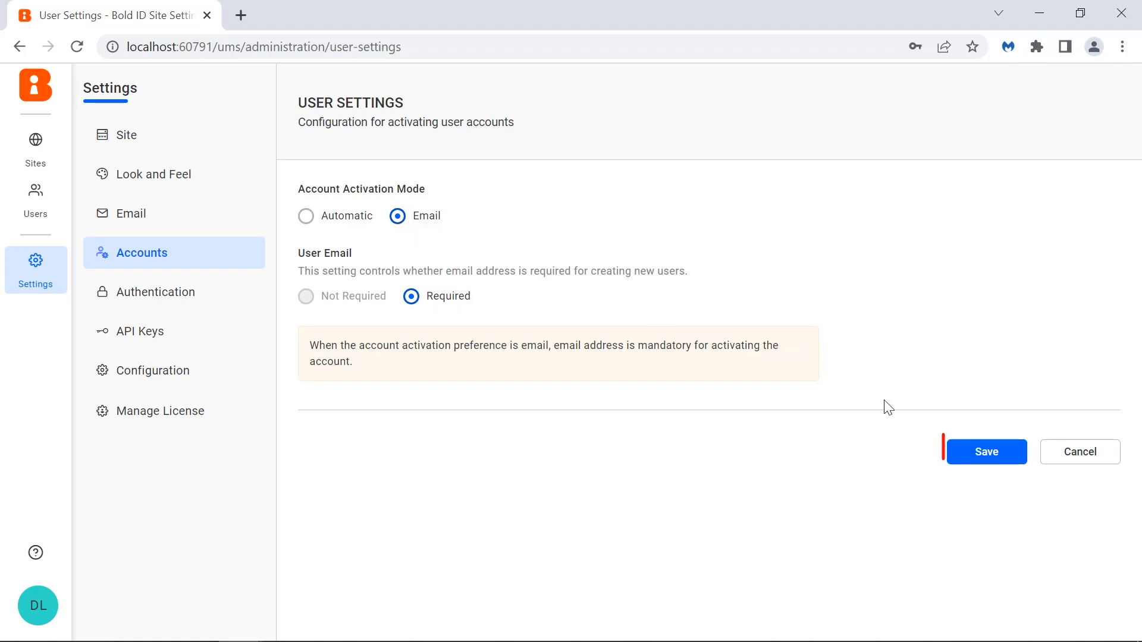
left_click(960, 456)
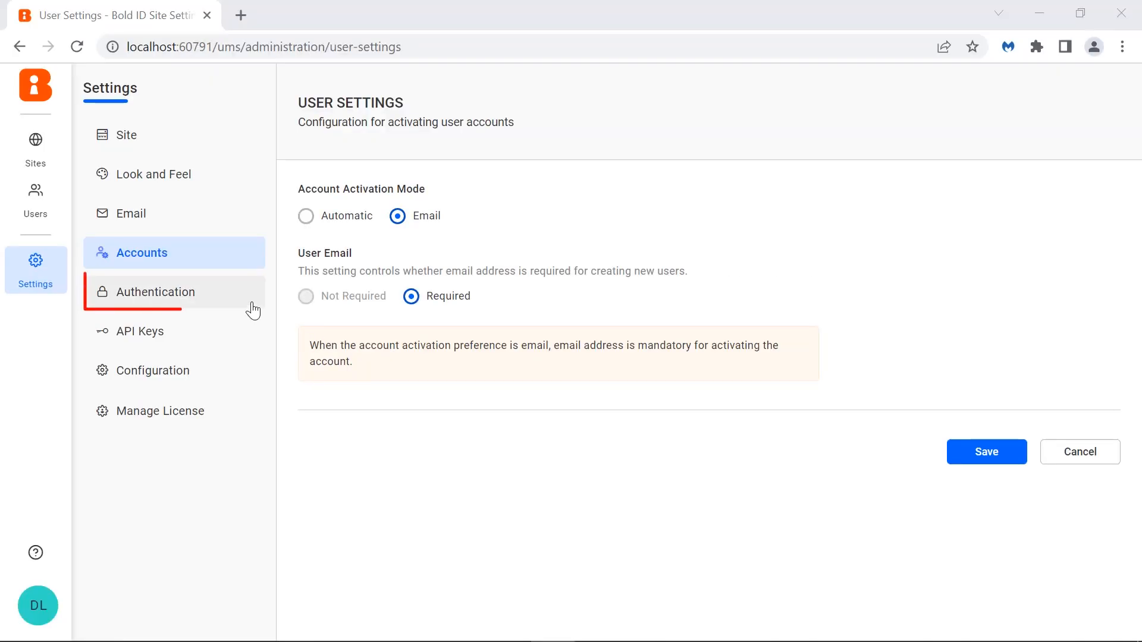
- Enable Windows AD authentication in the Authentication settings and save
left_click(252, 306)
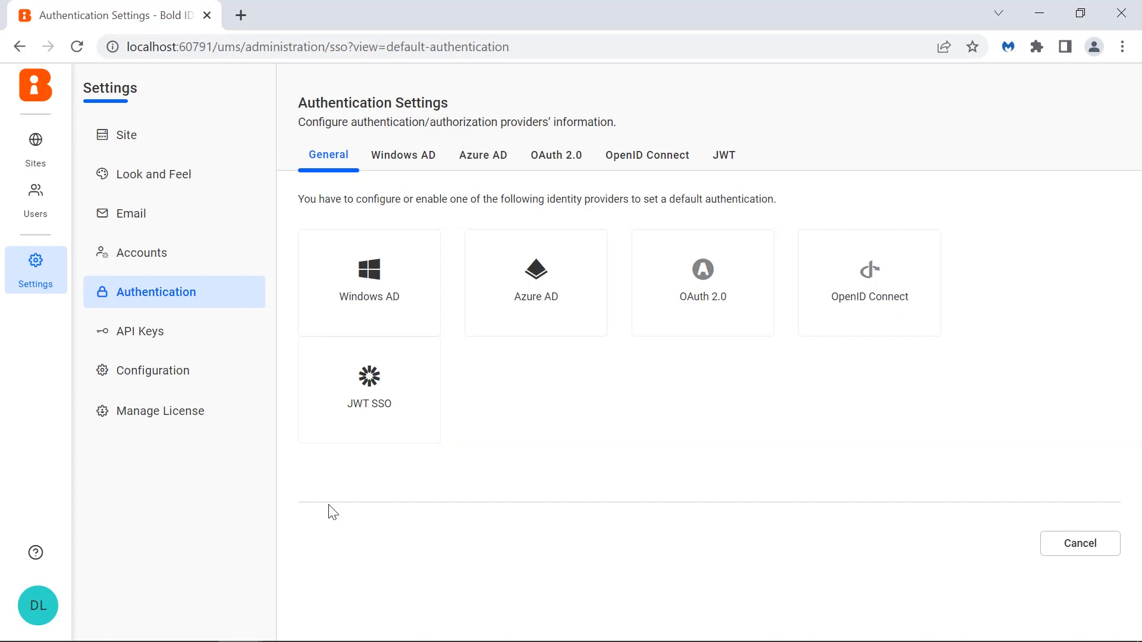
left_click(37, 604)
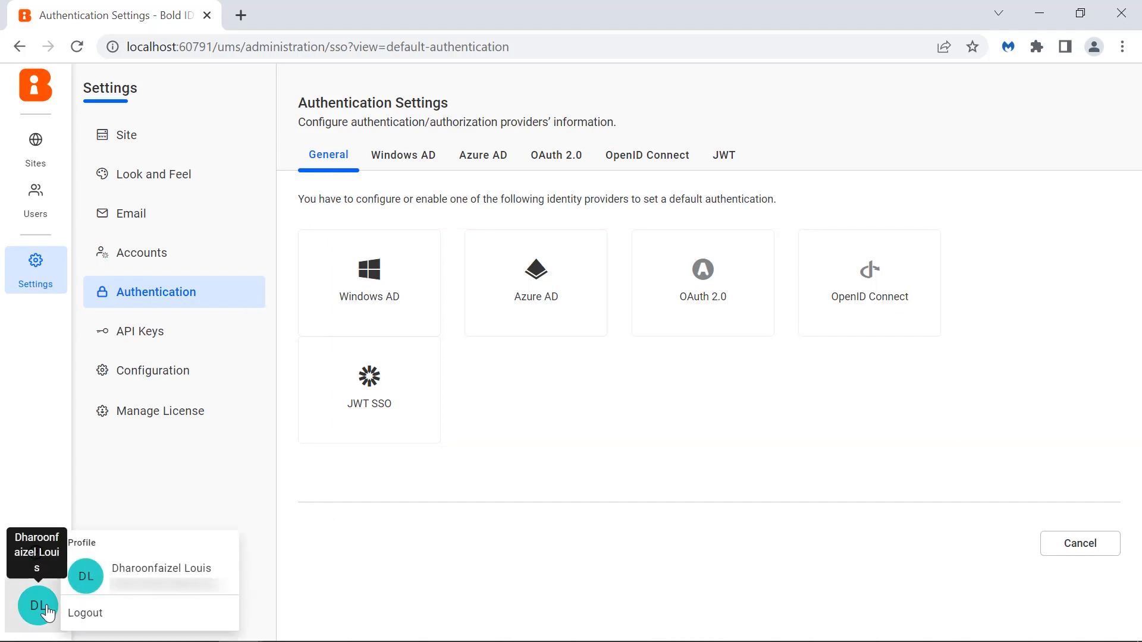
left_click(84, 615)
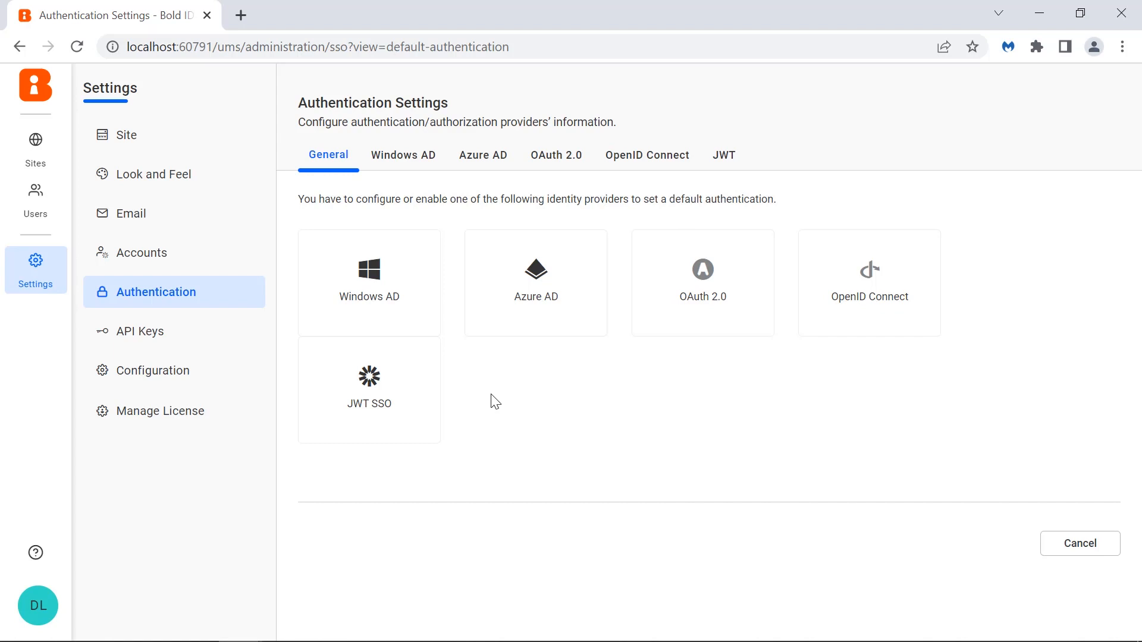
left_click(426, 326)
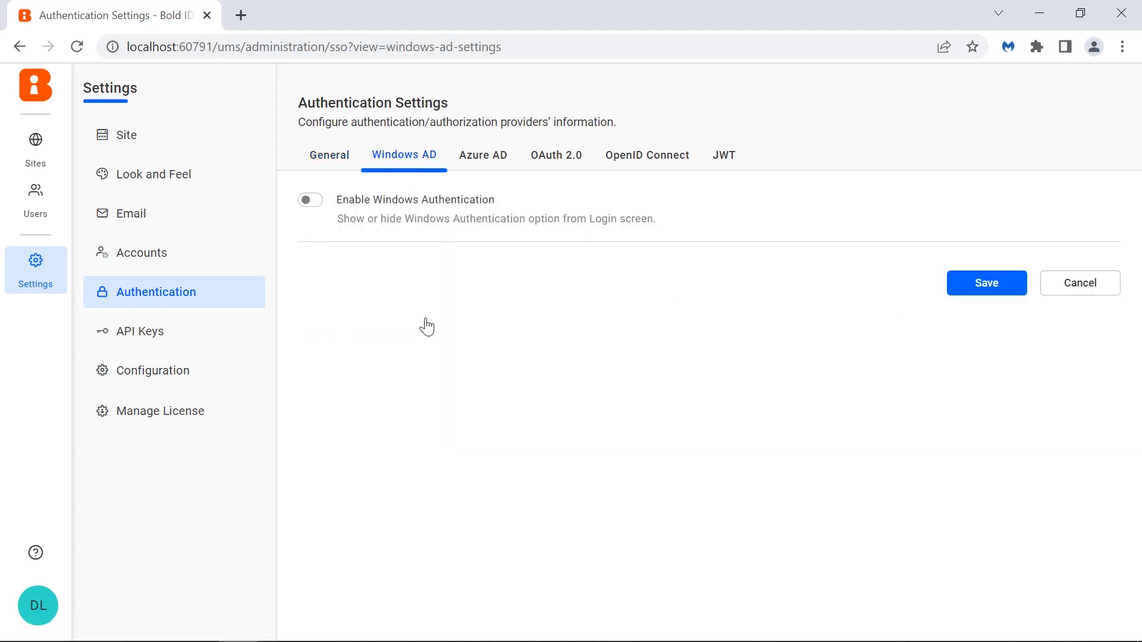
left_click(322, 203)
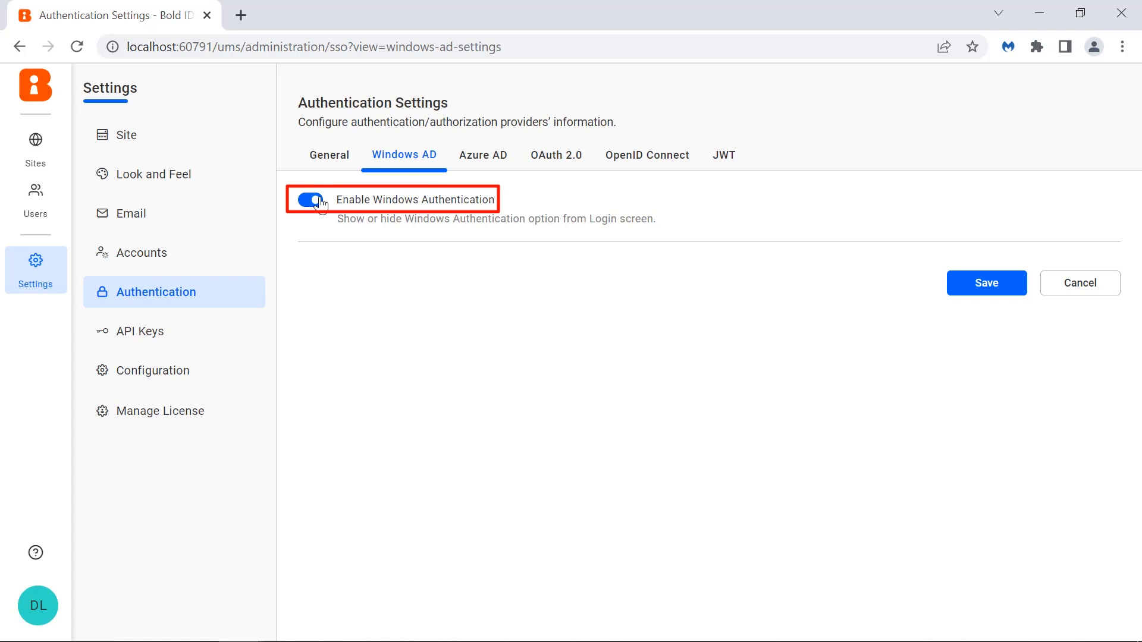
left_click(960, 291)
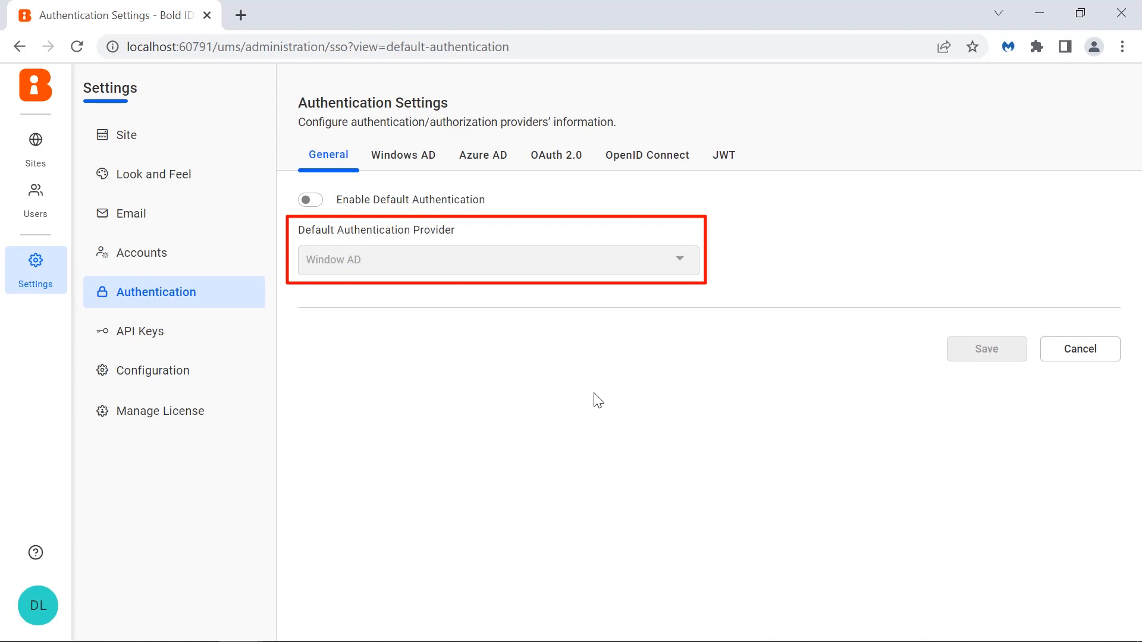
- Turn on default authentication with Window AD as the default authentication provider
left_click(312, 201)
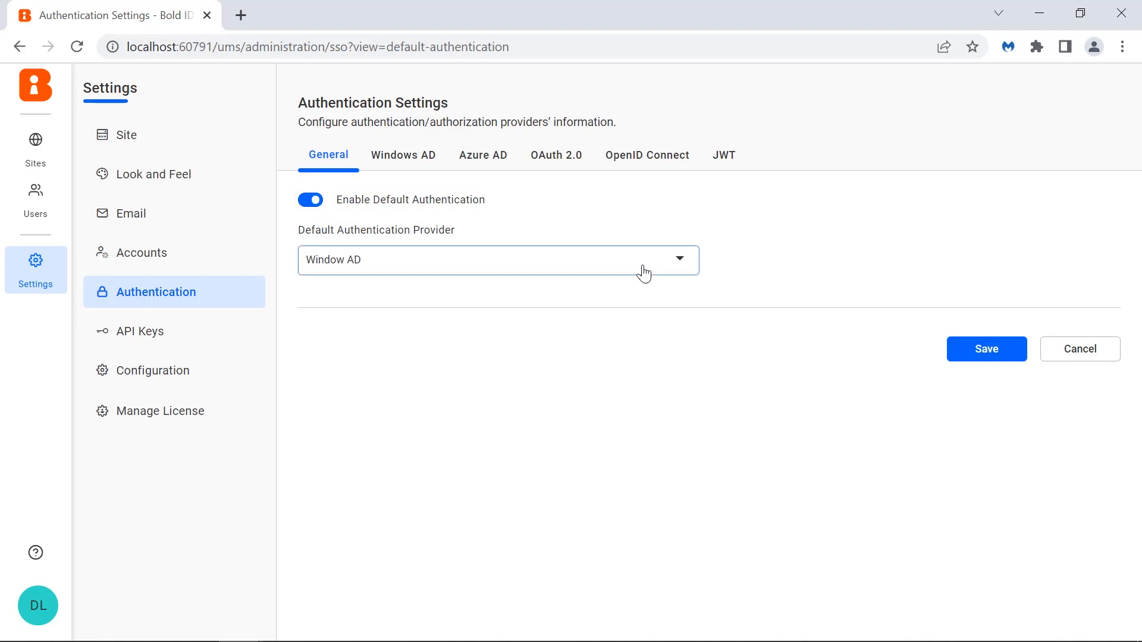
left_click(681, 260)
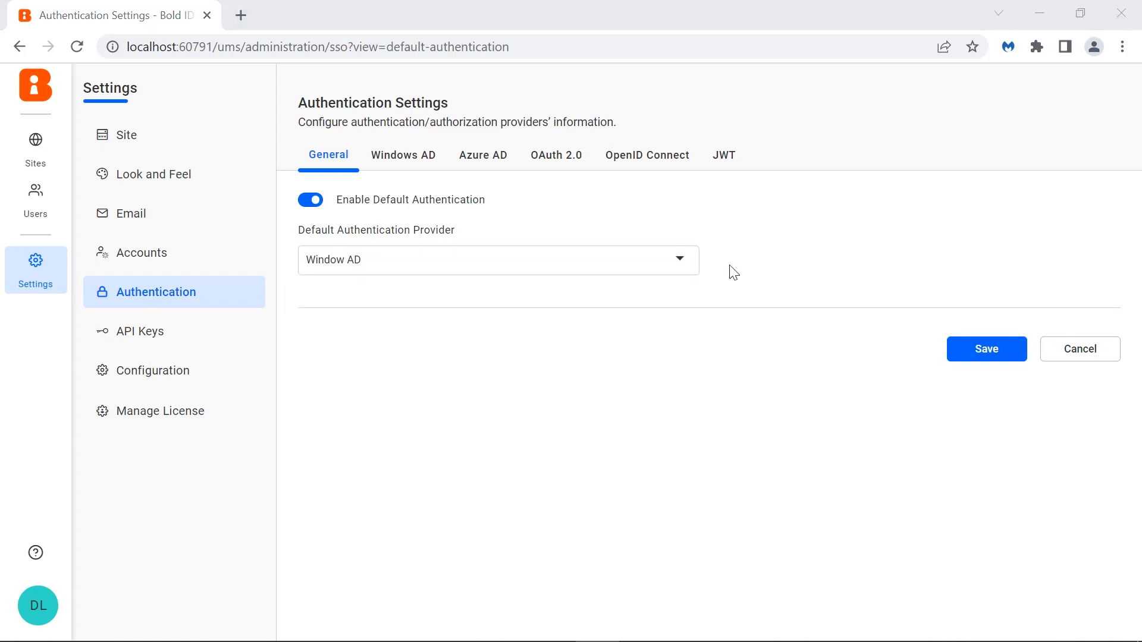
- Enable OpenID Connect and set its provider name to OpenID Connect
left_click(668, 167)
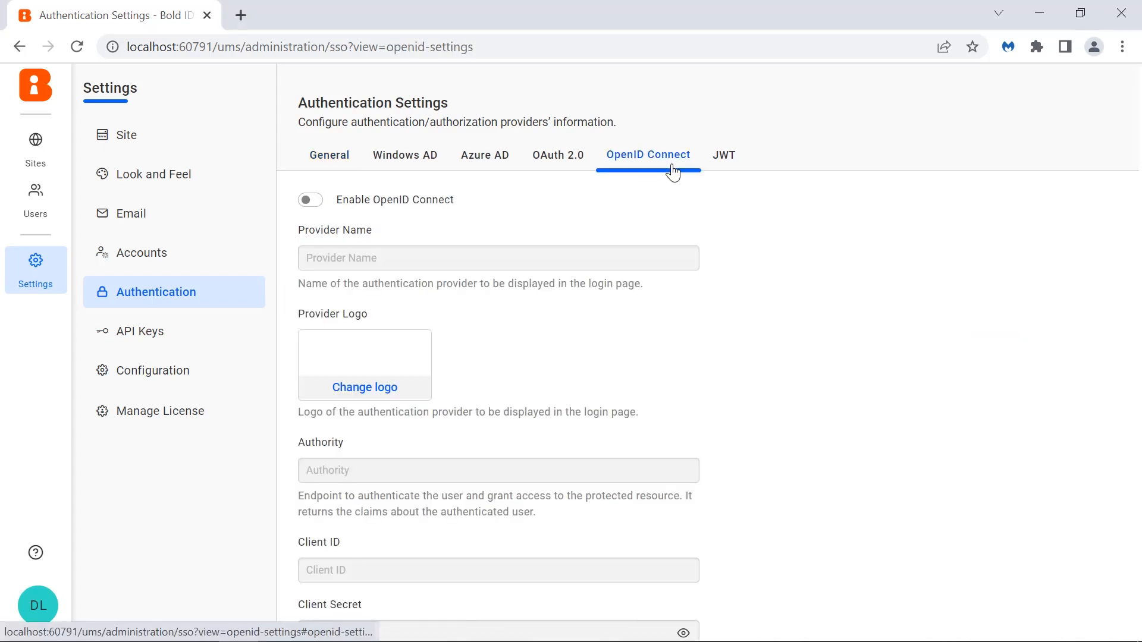
left_click(721, 160)
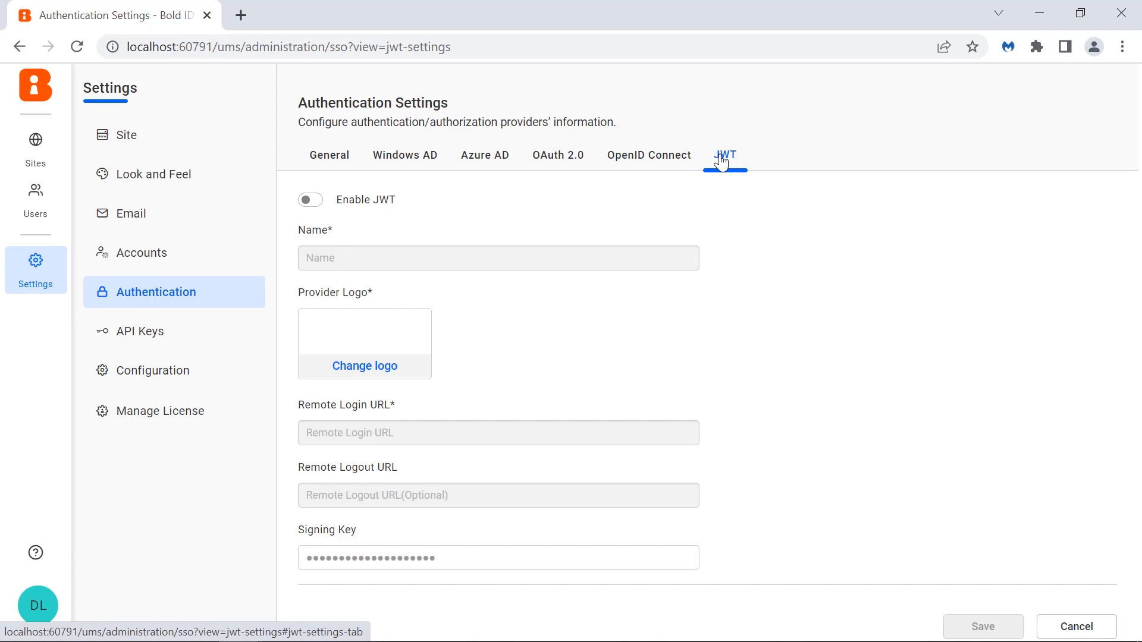
left_click(683, 170)
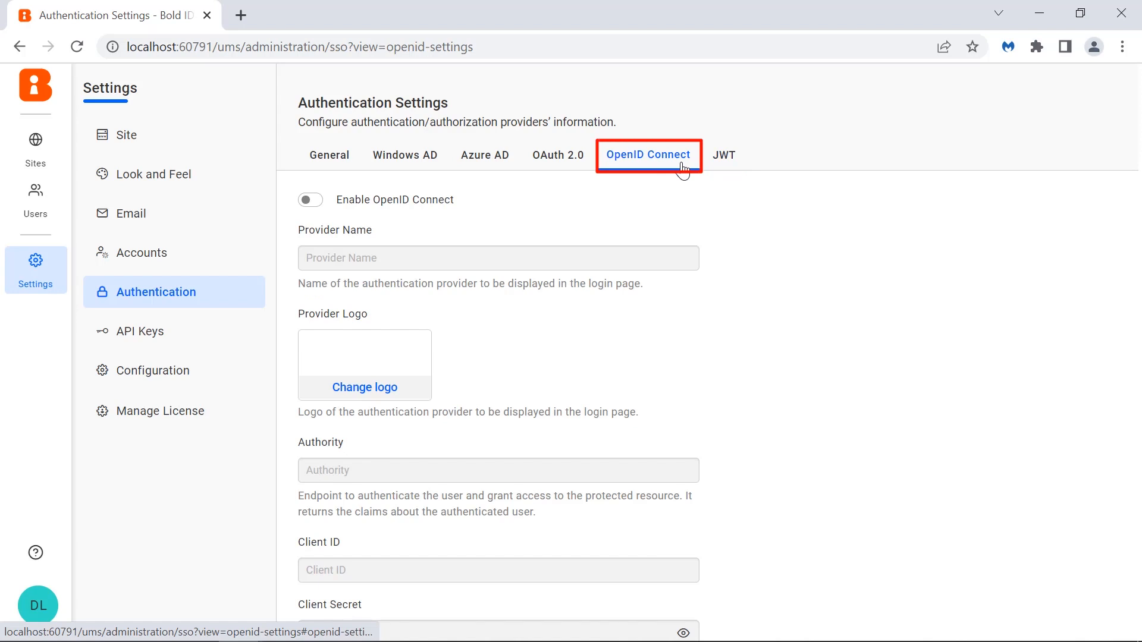
left_click(310, 200)
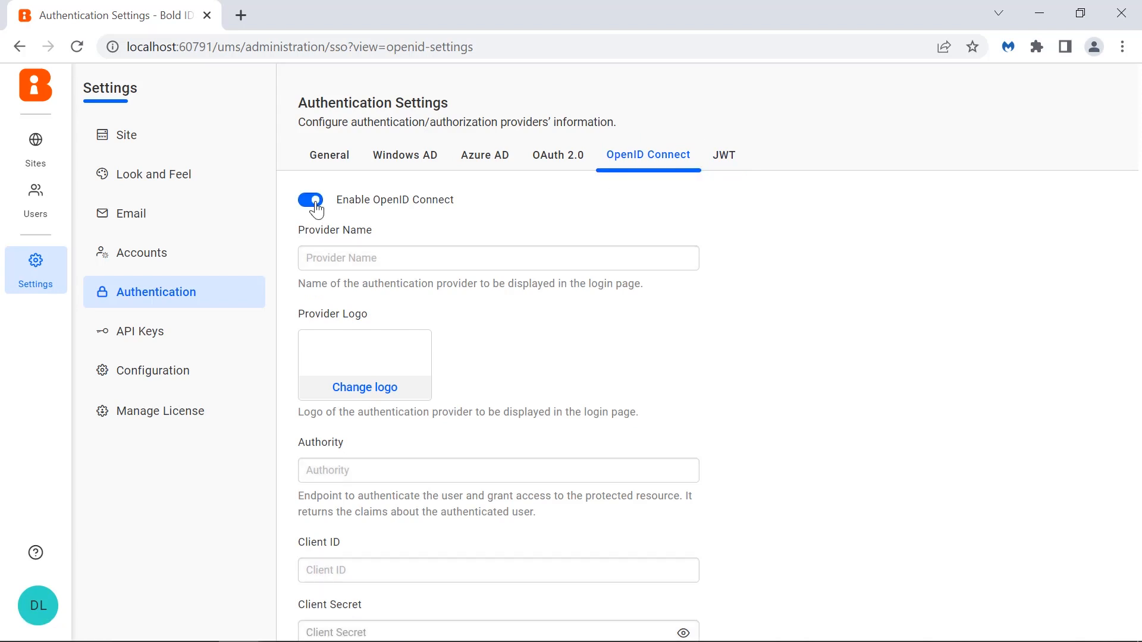
left_click(327, 258)
type("OpenID Connect")
- Enter the OpenID authority URL, client ID and client secret, and set the identifier to email
left_click(399, 477)
key("ctrl+v")
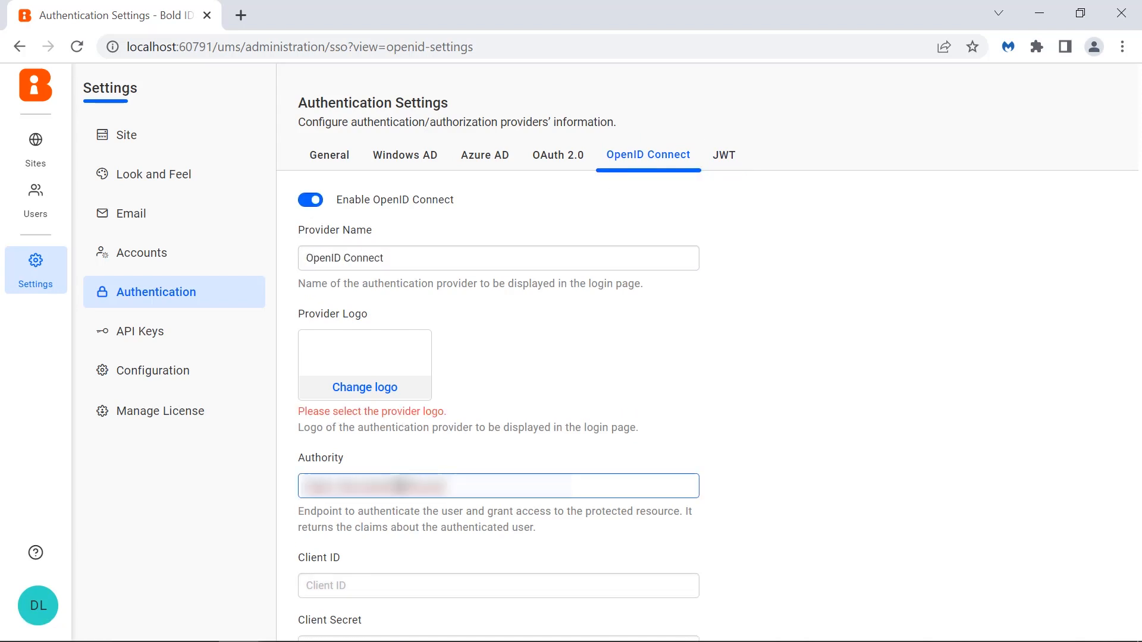
left_click(416, 582)
key("ctrl+v")
scroll(557, 323, "down", 5)
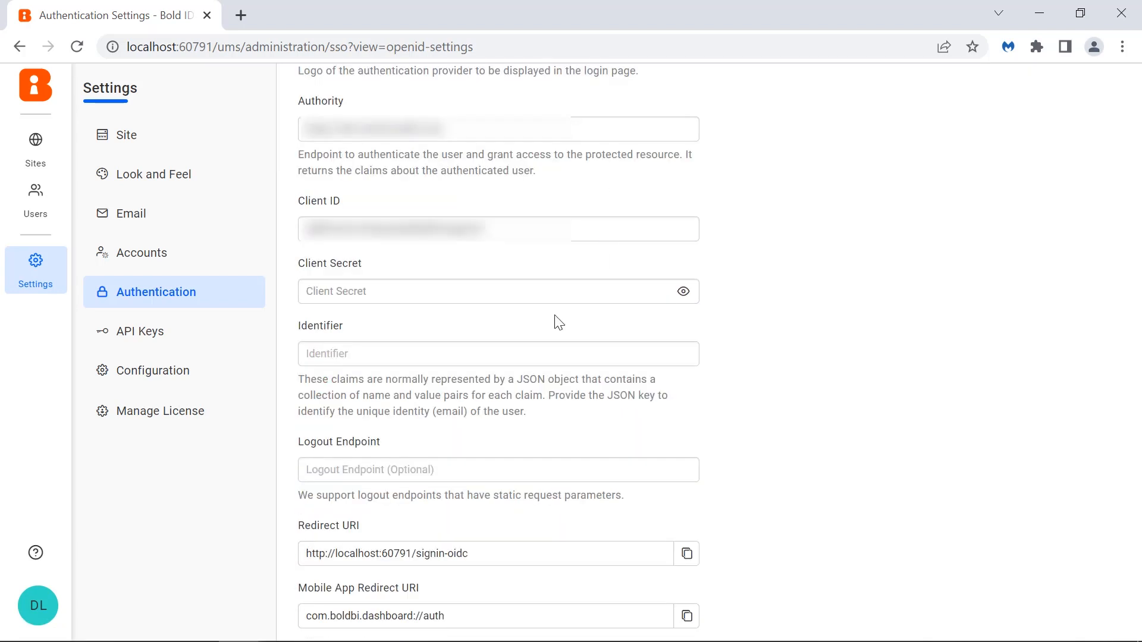
left_click(551, 297)
key("ctrl+v")
left_click(549, 347)
type("email")
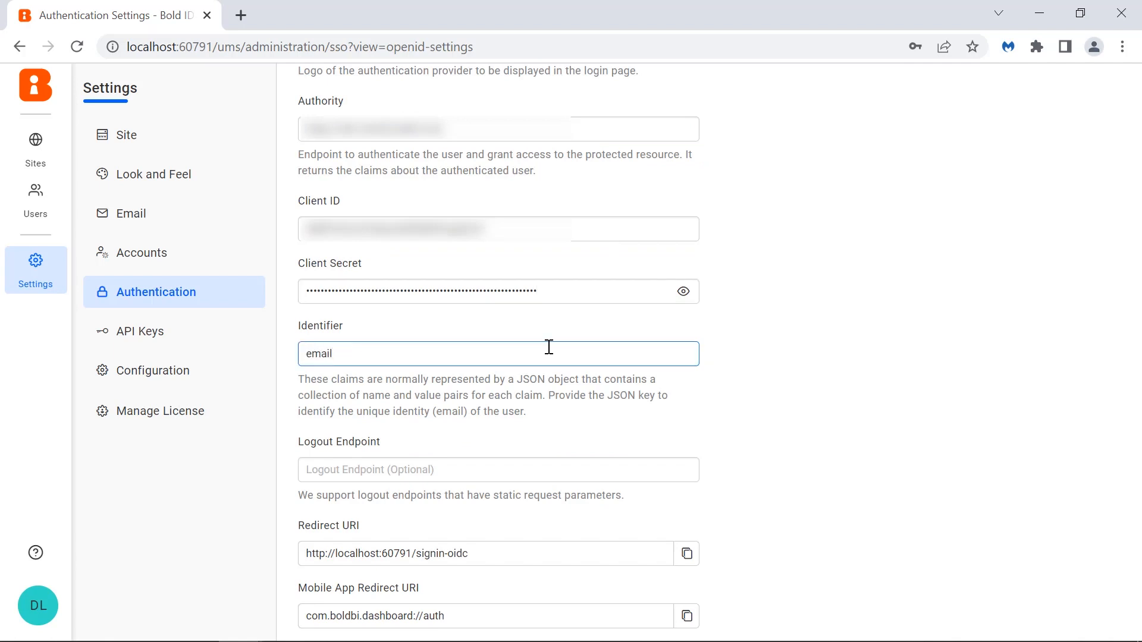
- Upload the AuthO image as the provider logo and save the OpenID Connect settings
scroll(549, 347, "up", 6)
left_click(390, 388)
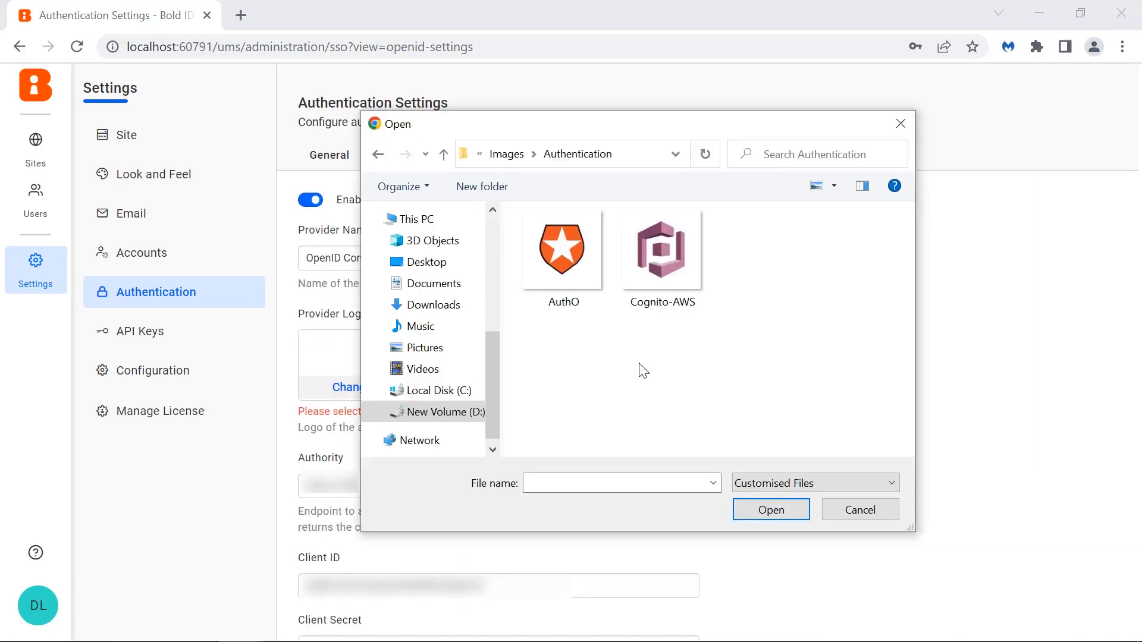
left_click(592, 295)
left_click(751, 506)
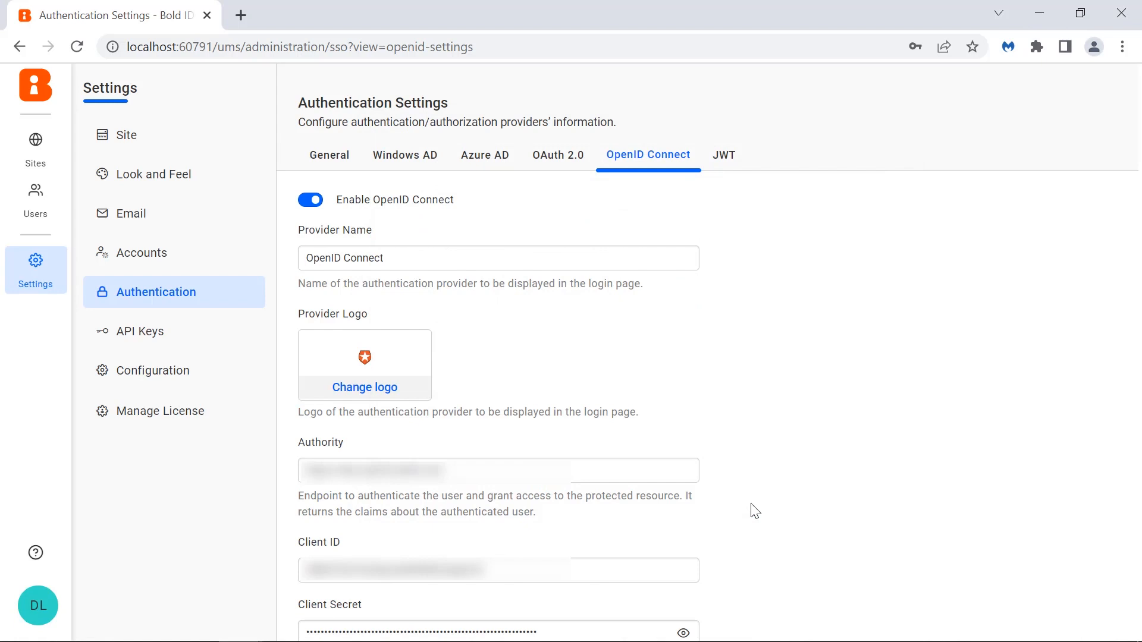
scroll(756, 511, "down", 10)
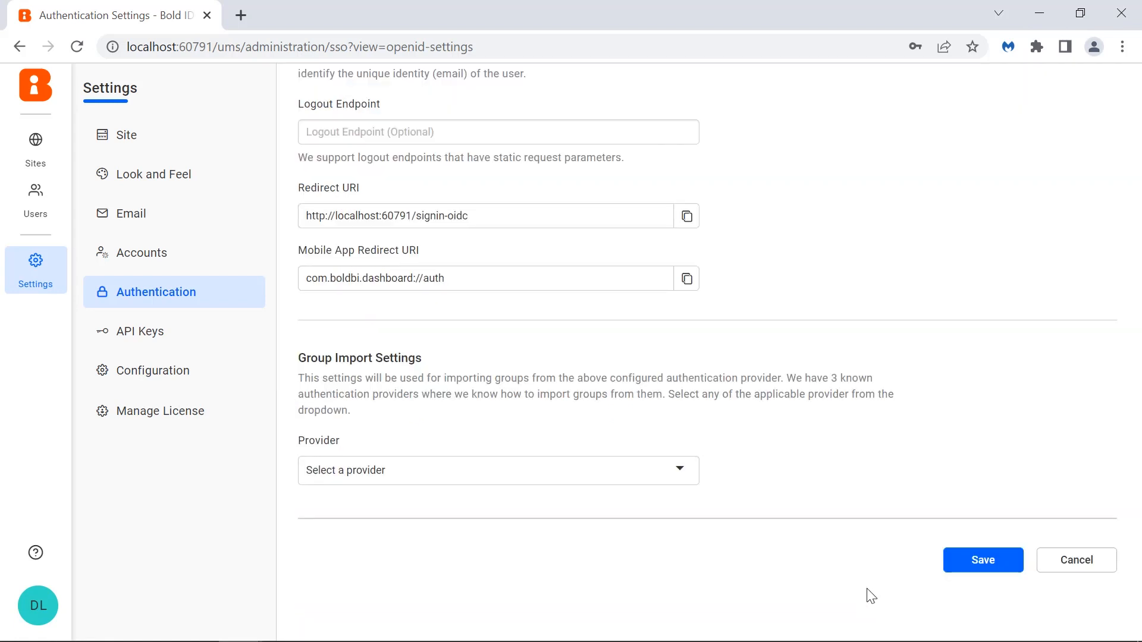
left_click(955, 571)
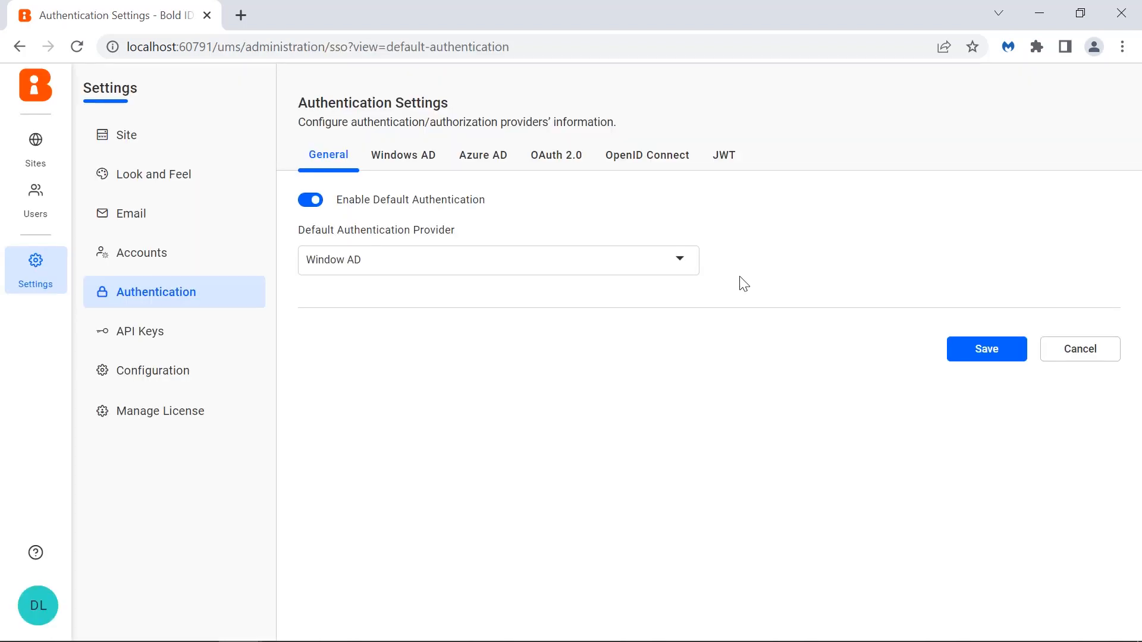
- Review the default authentication provider choices, then open the API Keys page showing the REST API client id and secret
left_click(690, 269)
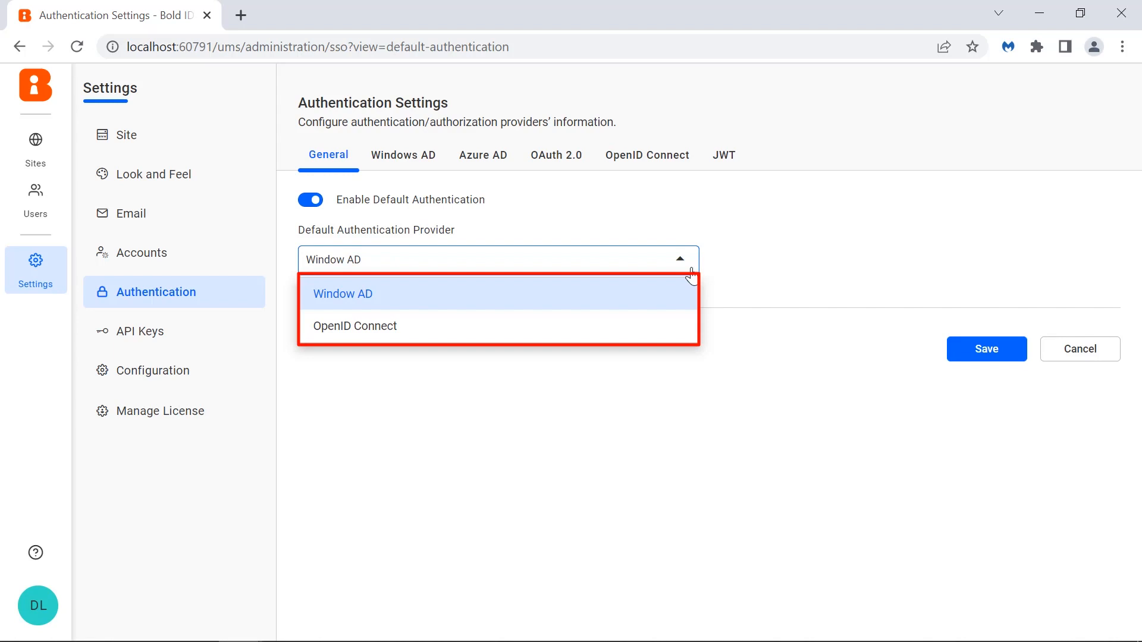
left_click(342, 368)
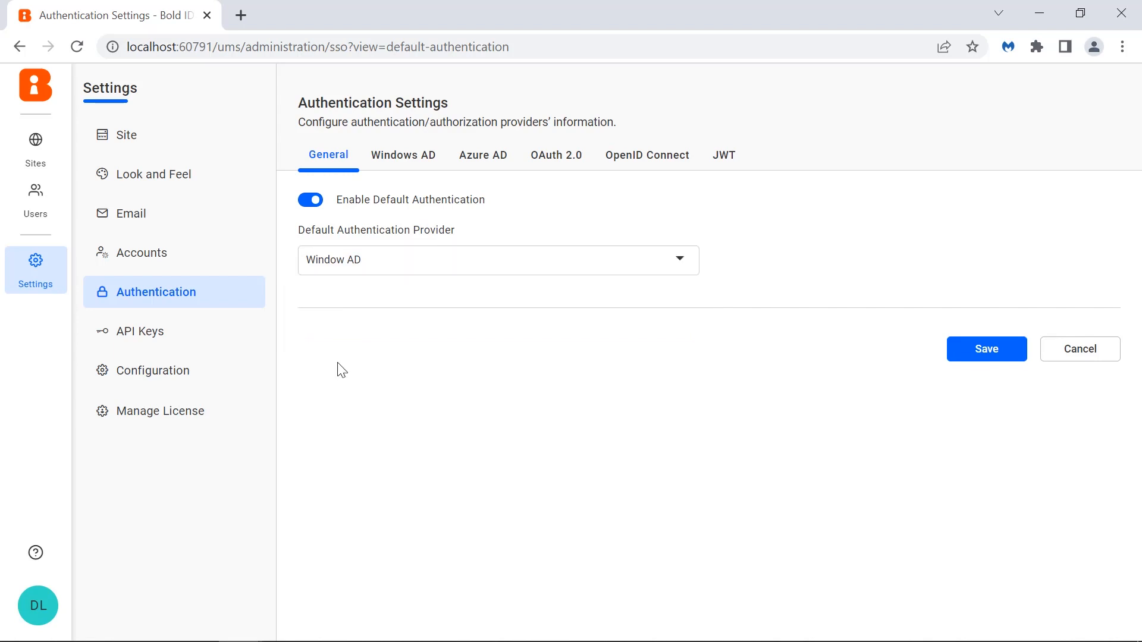
left_click(232, 337)
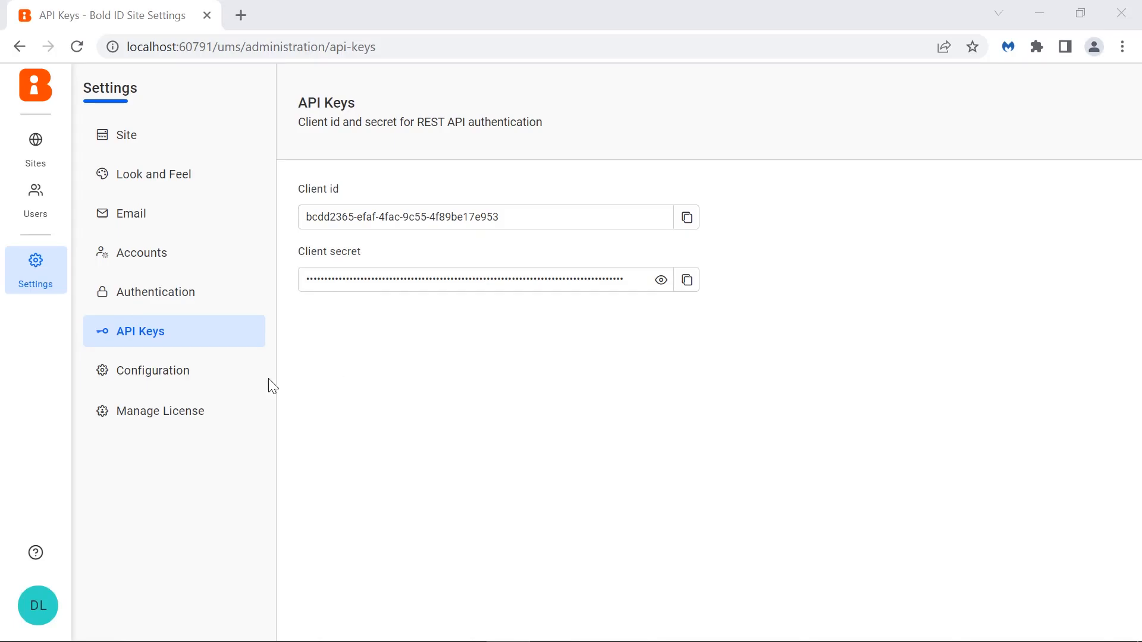
- Browse the application configuration files product.json, config.xml and known_domains.json in the configuration editor
left_click(229, 381)
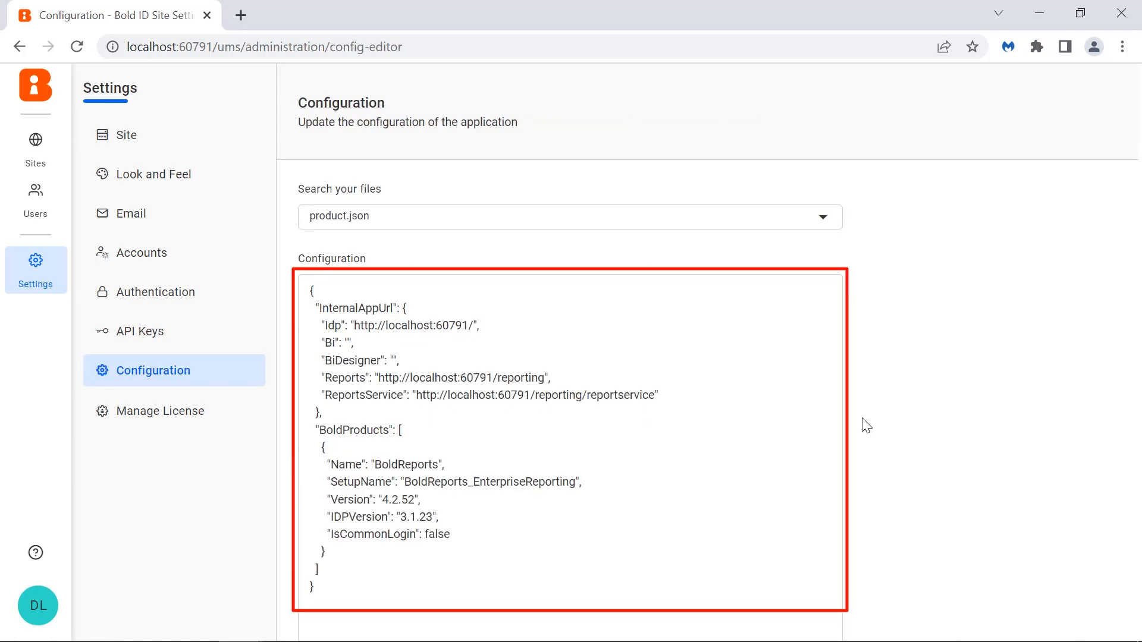
scroll(871, 417, "down", 6)
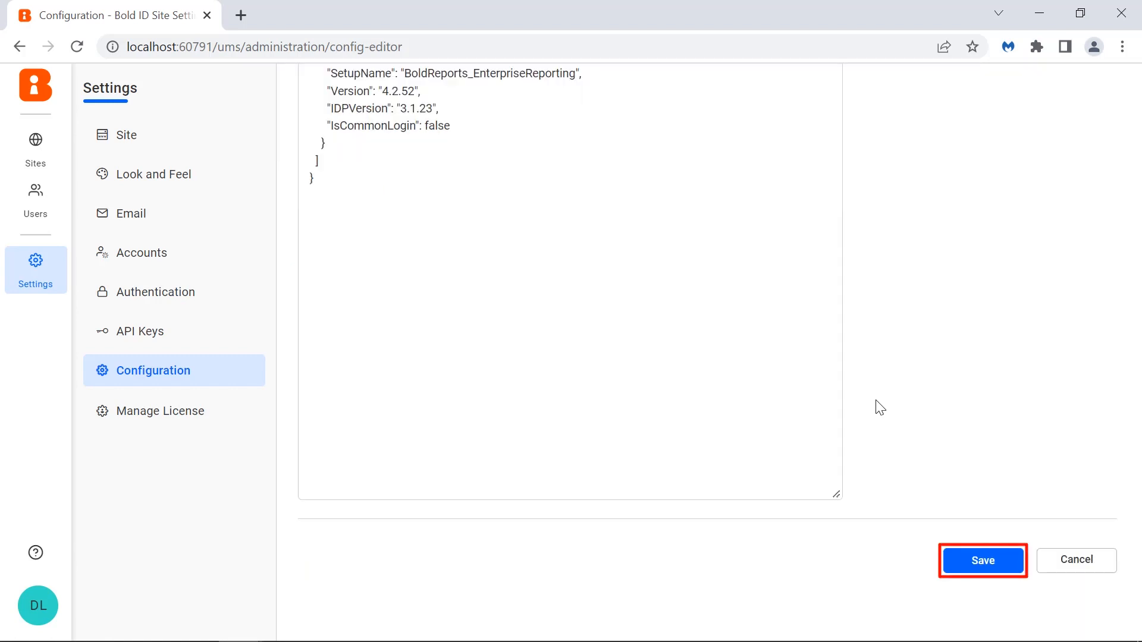
scroll(876, 401, "up", 6)
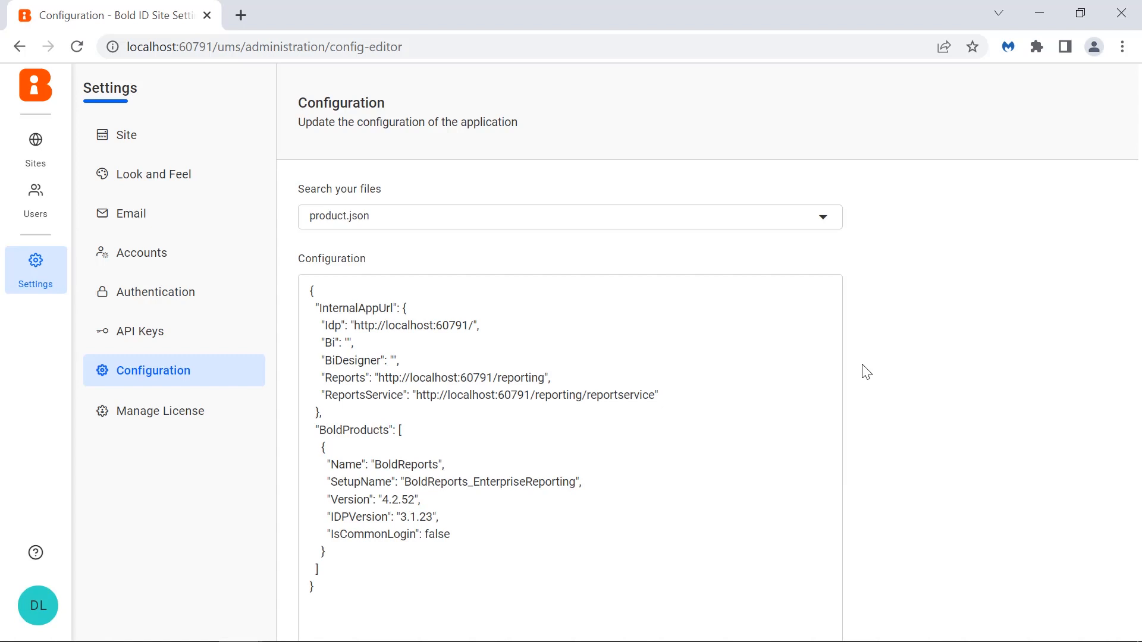
left_click(822, 224)
left_click(818, 272)
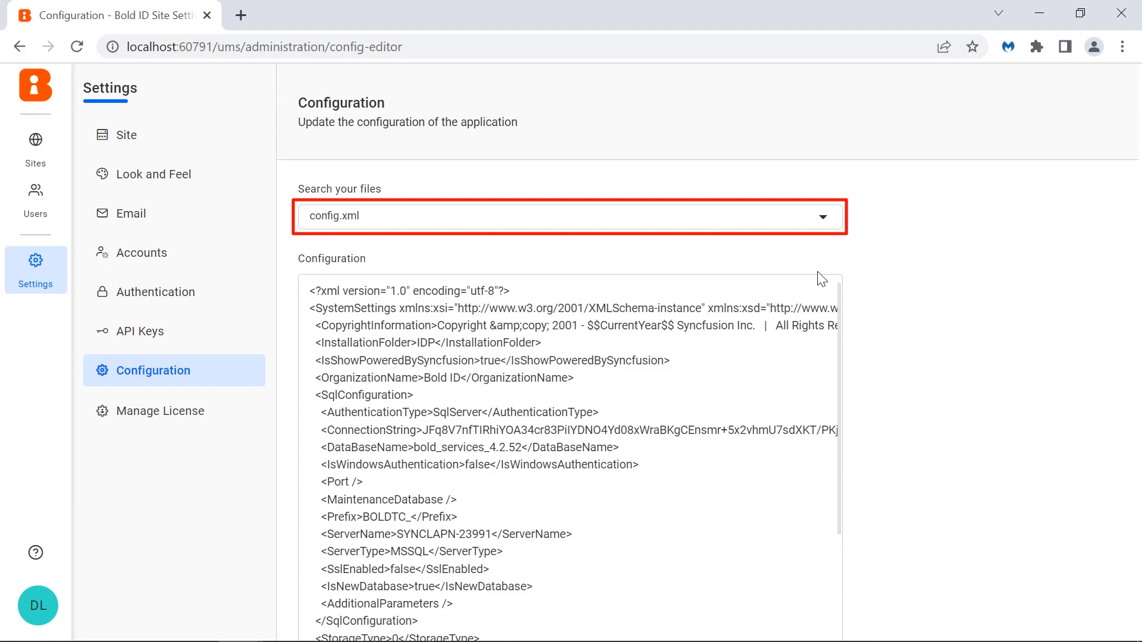
left_click(823, 217)
left_click(833, 314)
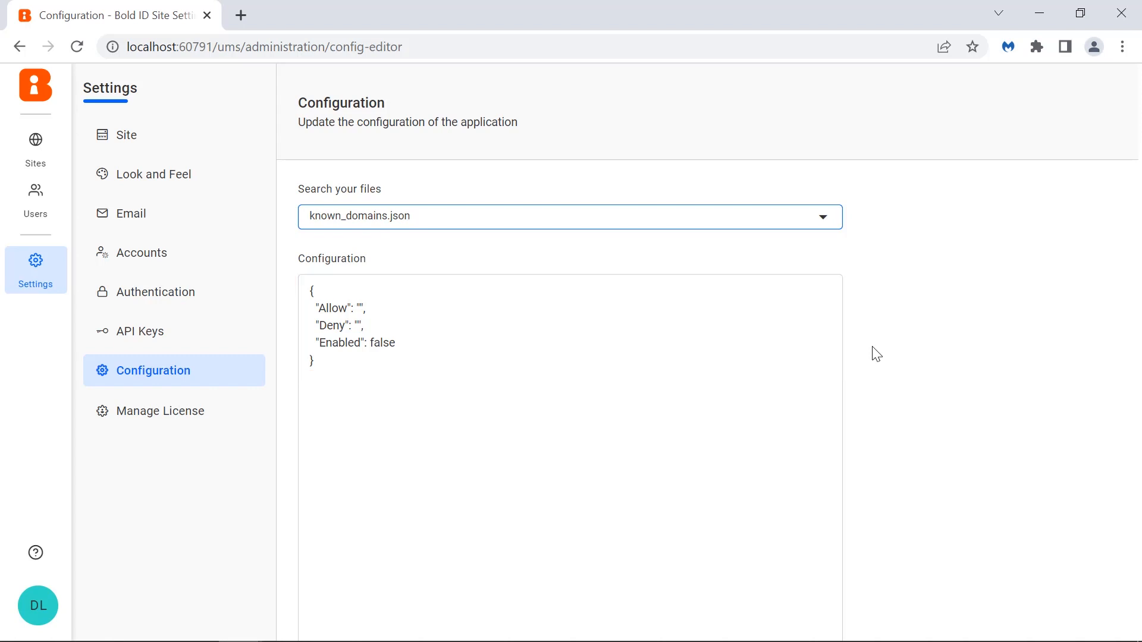
left_click(823, 216)
left_click(810, 374)
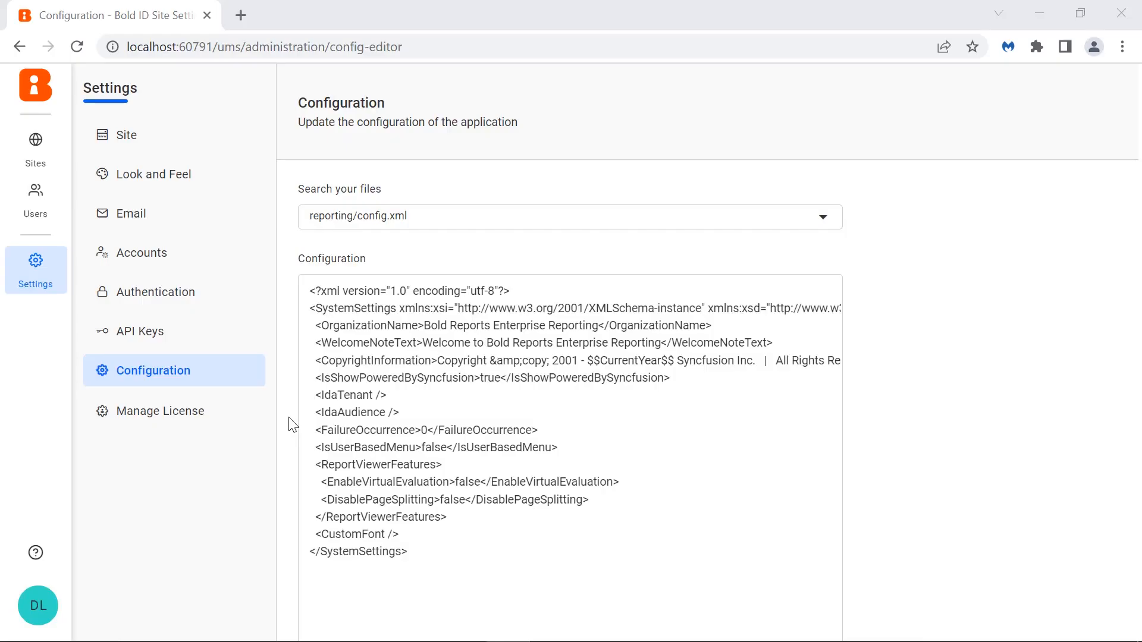
- Open Manage License, edit the Enterprise Reporting subscription, and inspect the license file upload dialog before cancelling it
left_click(237, 419)
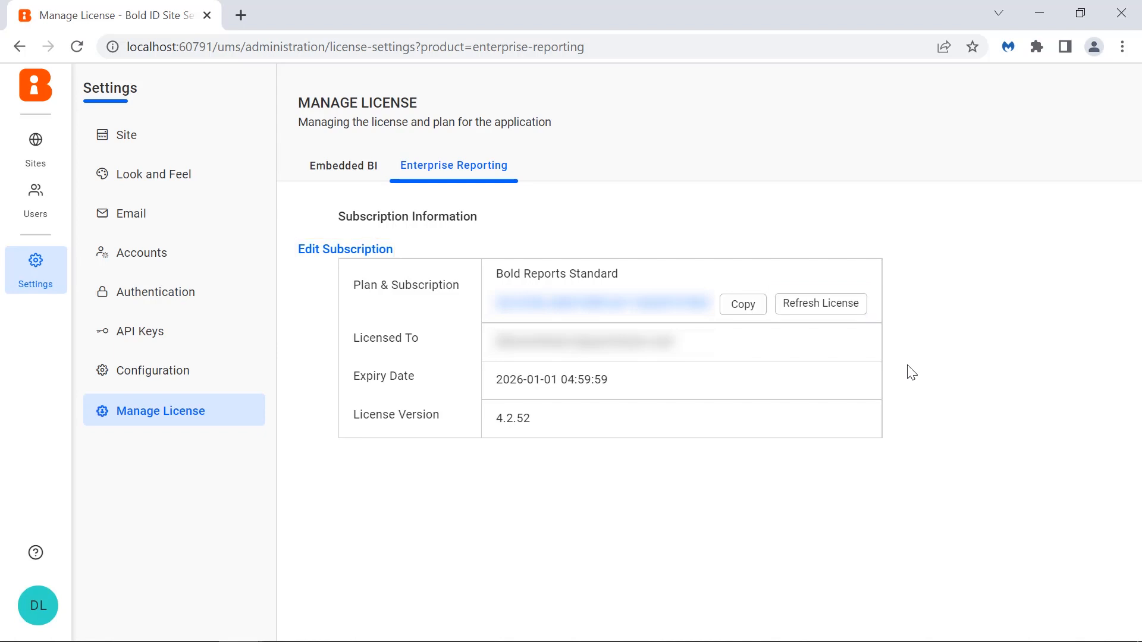
left_click(385, 252)
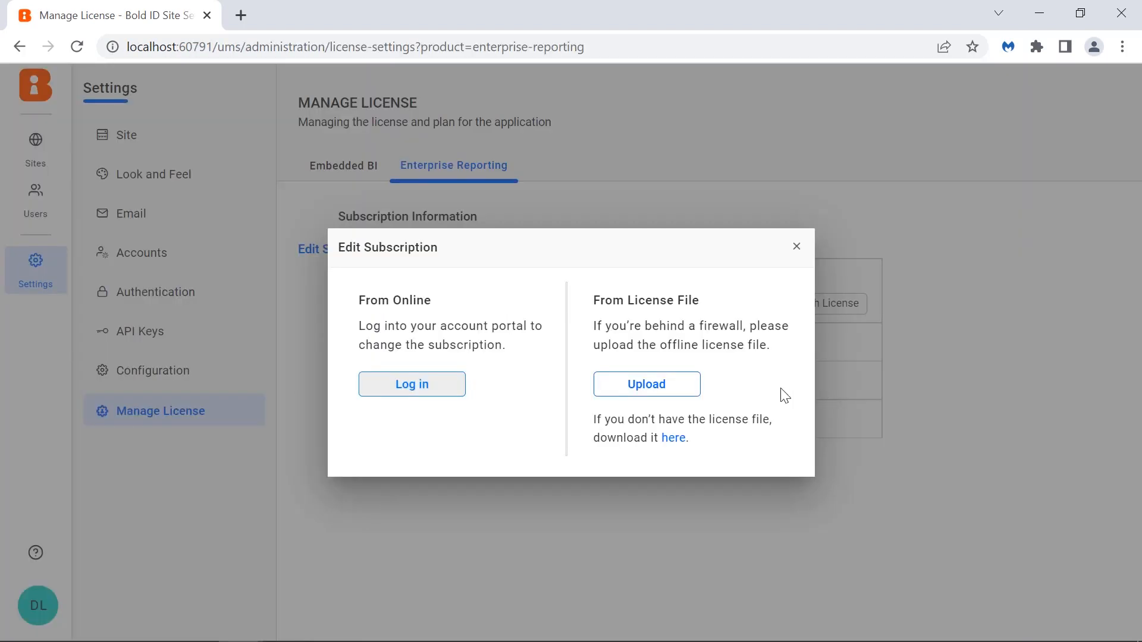
left_click(692, 392)
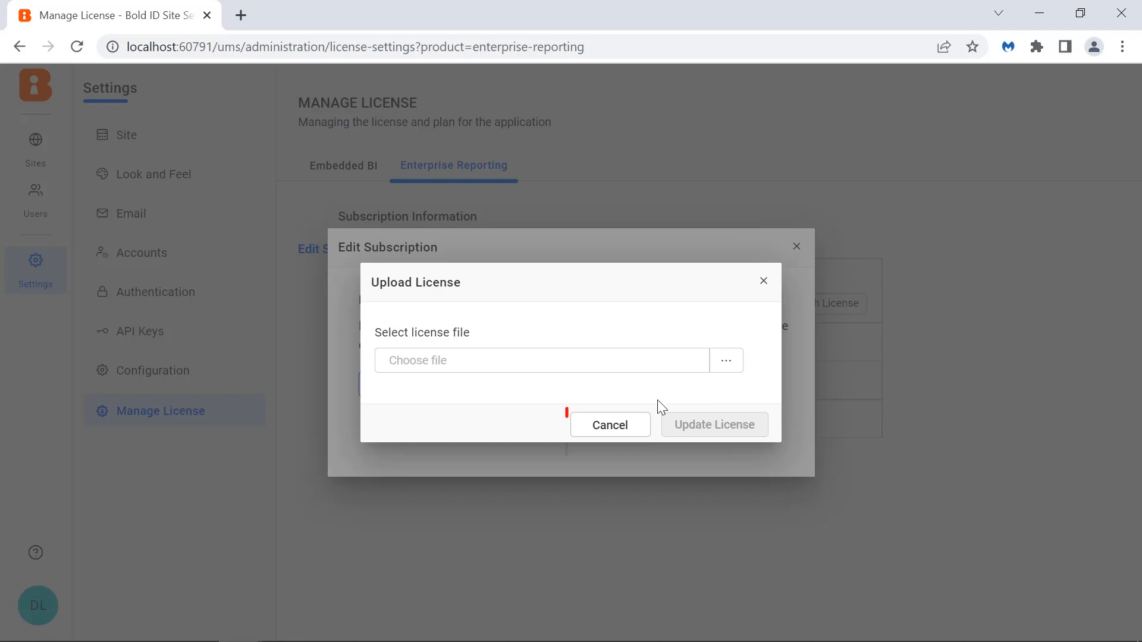
left_click(638, 427)
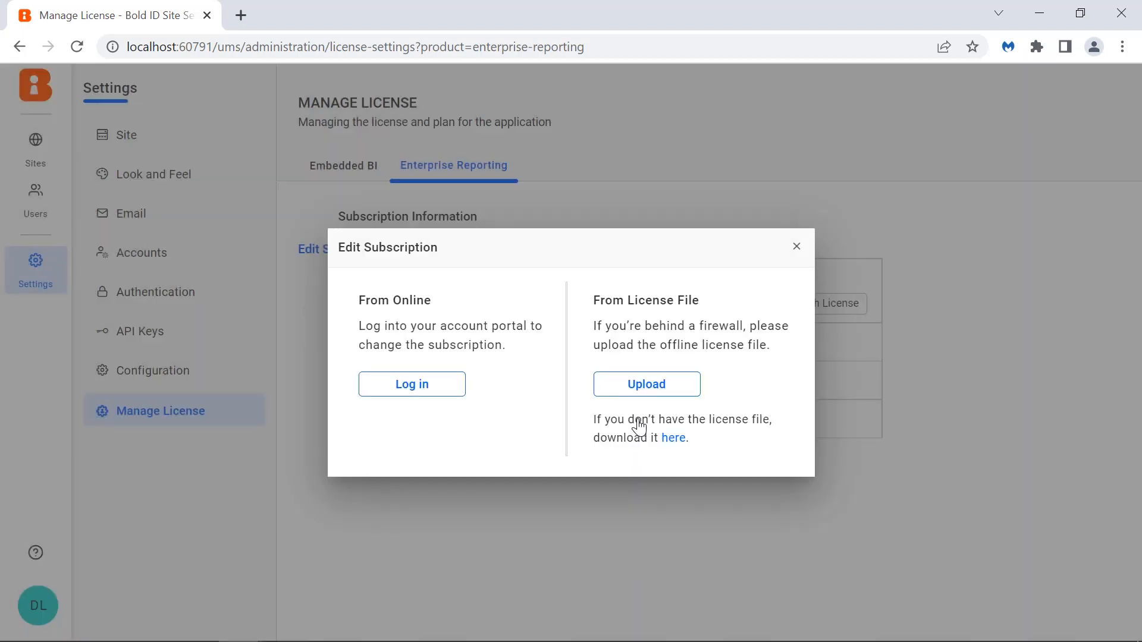
- Choose to log in online to change the subscription and enter the account e-mail address
left_click(456, 397)
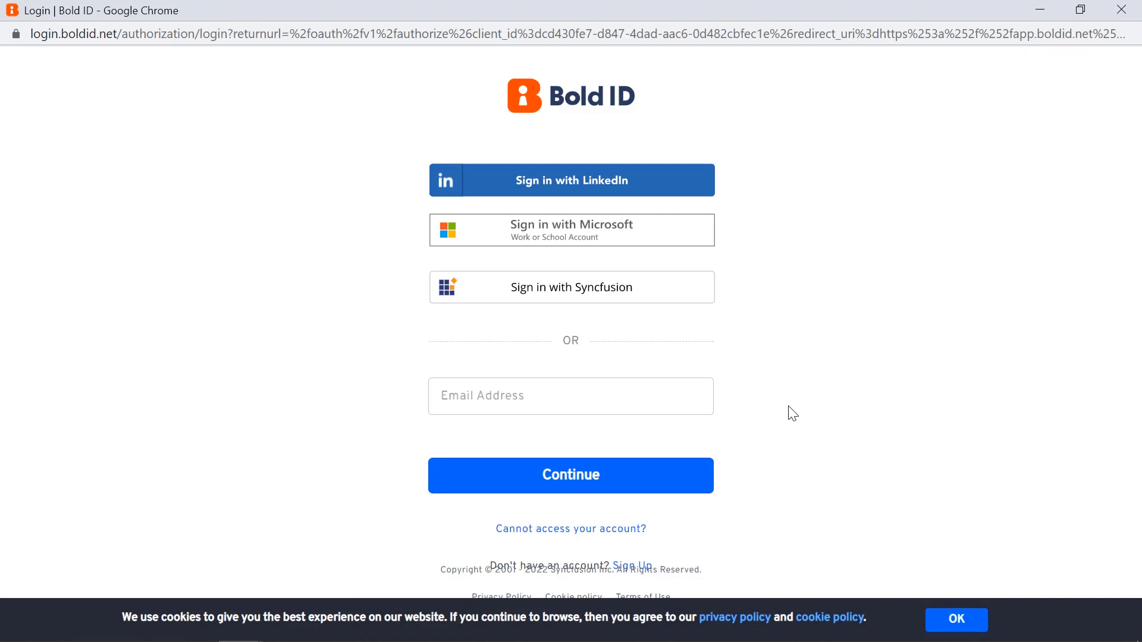
left_click(631, 402)
key("Return")
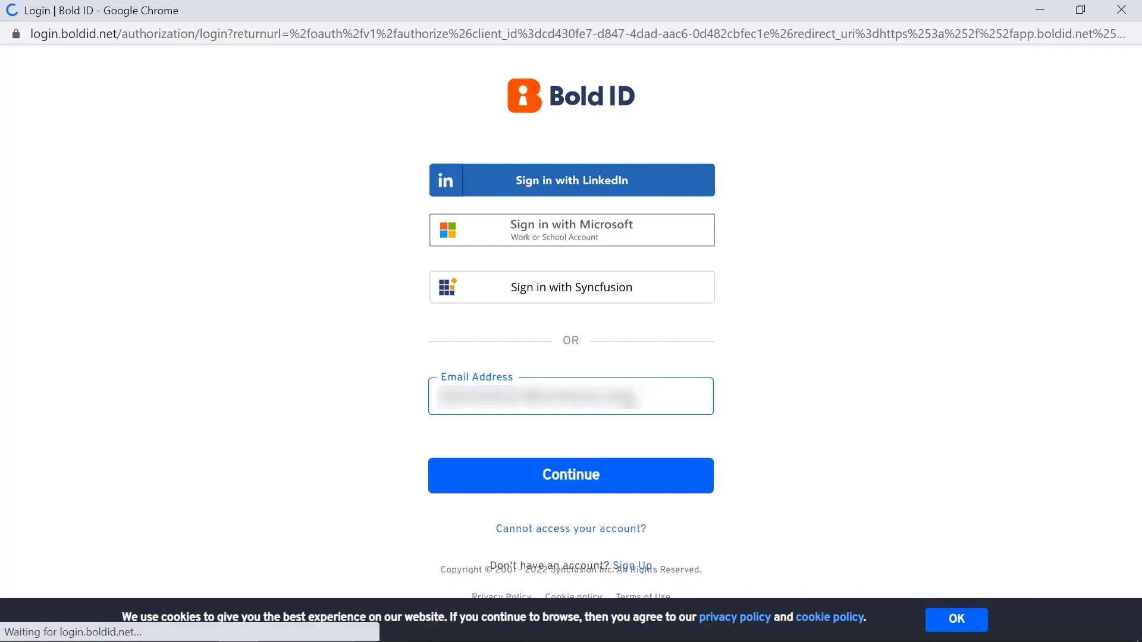